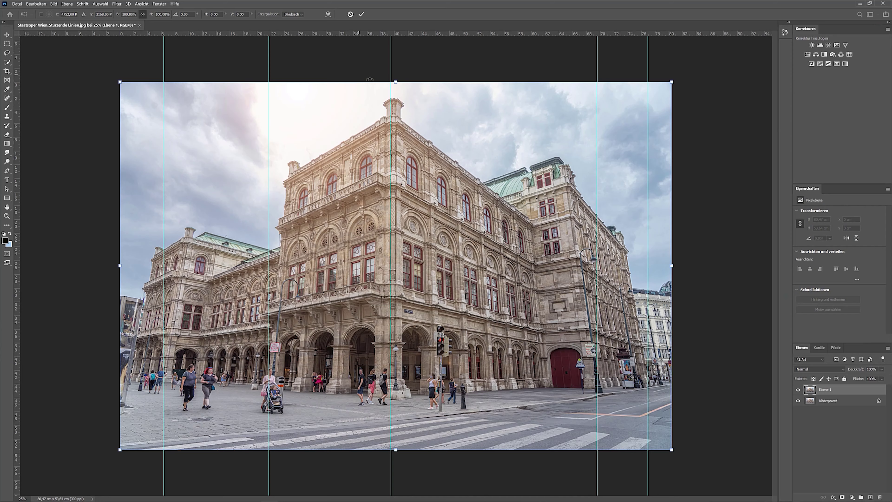
- Apply an automatic Upright correction in Camera Raw so the opera's converging verticals straighten
right_click(535, 119)
click(563, 158)
drag(672, 82, 738, 82)
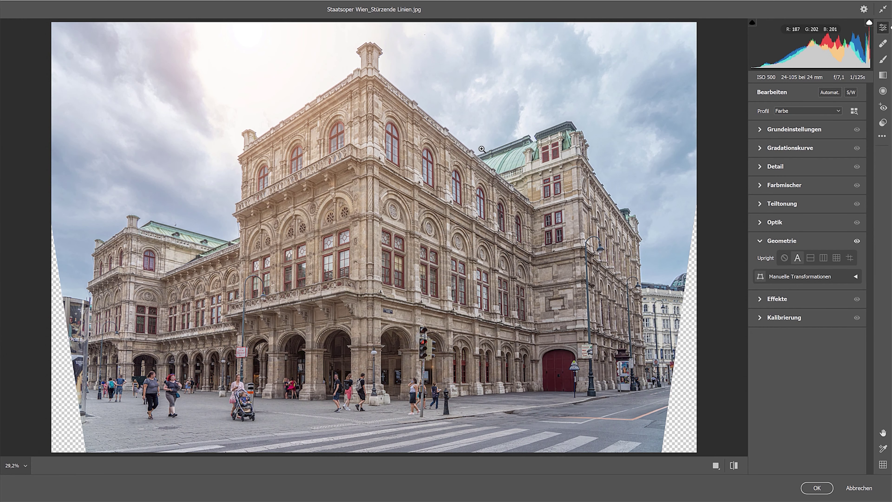
- Try the Full and Auto Upright modes and expand Manual Transformations, leaving the photo uncorrected
click(836, 260)
click(798, 258)
click(855, 276)
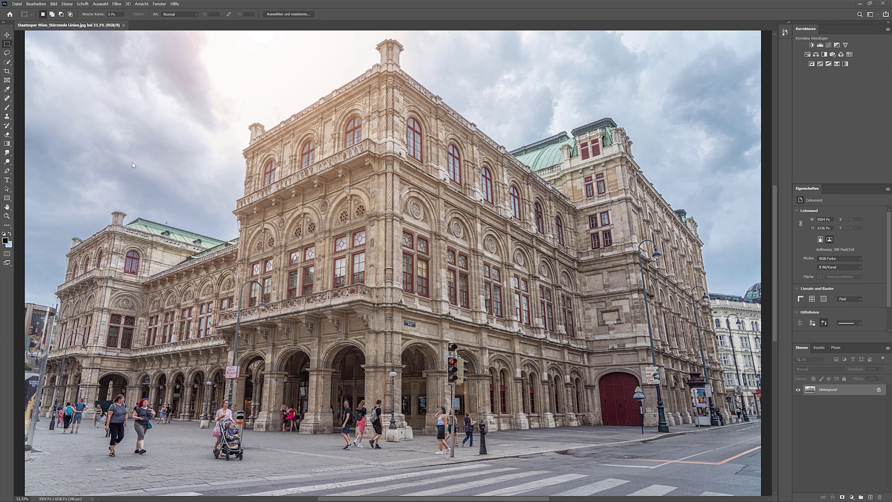
- Show rulers measuring in centimetres and select the Move tool
key(ctrl+r)
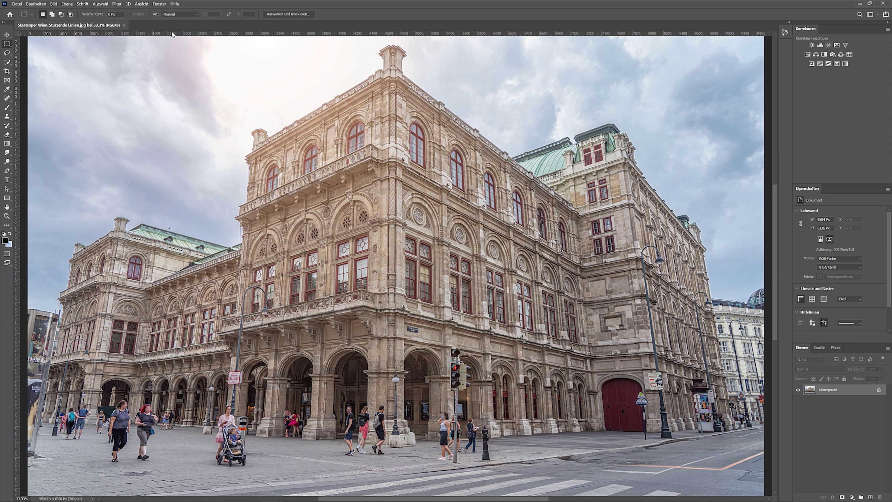
right_click(290, 35)
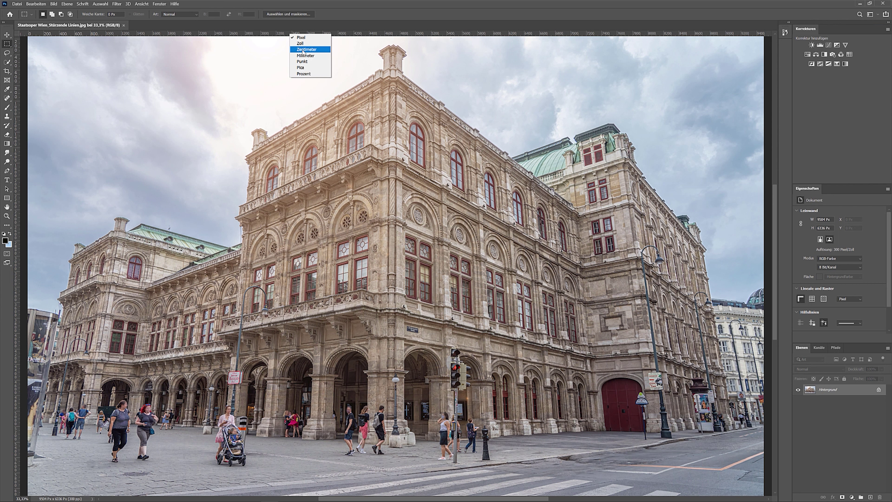
right_click(337, 36)
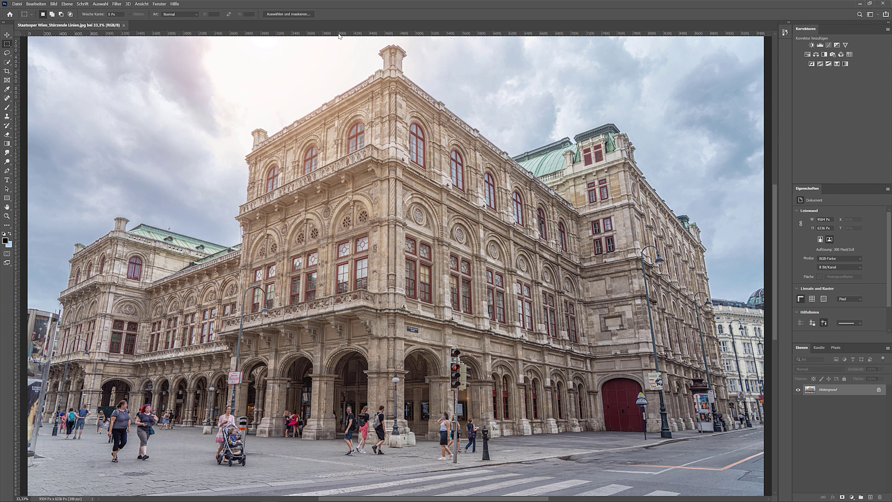
click(356, 49)
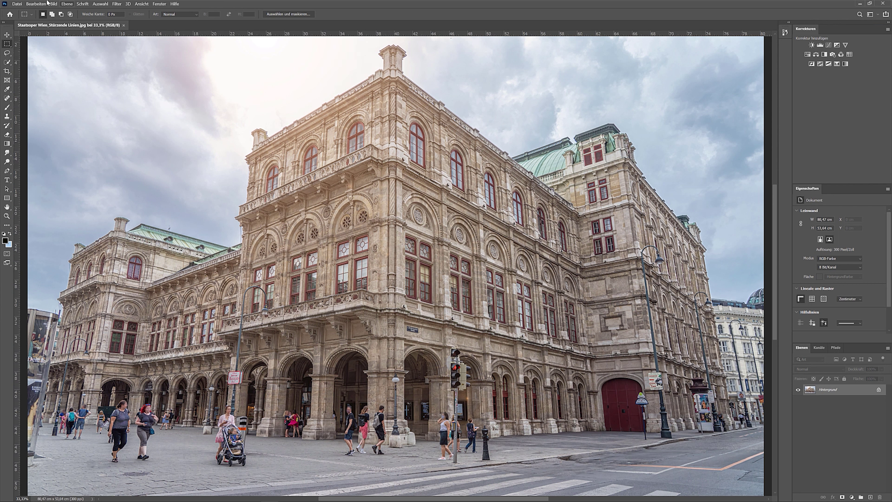
click(7, 35)
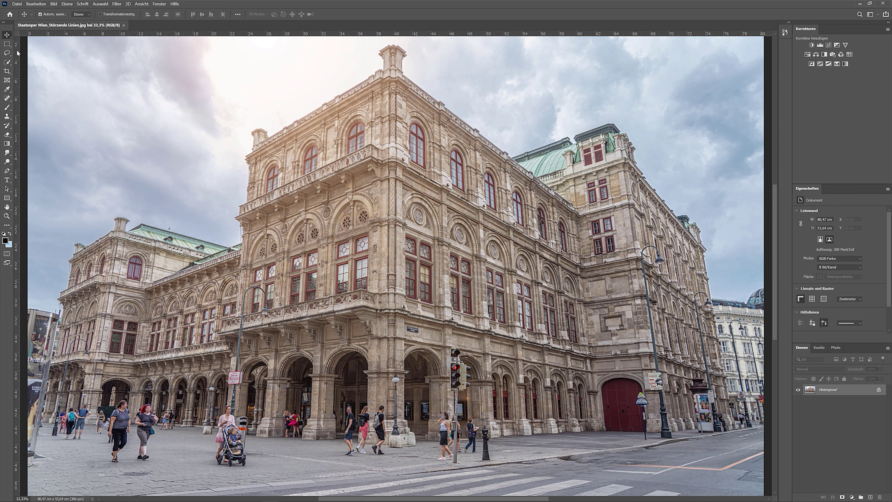
- Place five vertical guides on the lamp post and building edges (about 22.06, 69.52, 76.86 cm)
mouse_move(18, 53)
mouse_down()
mouse_move(83, 73)
mouse_move(140, 70)
mouse_move(44, 81)
mouse_move(87, 89)
mouse_up()
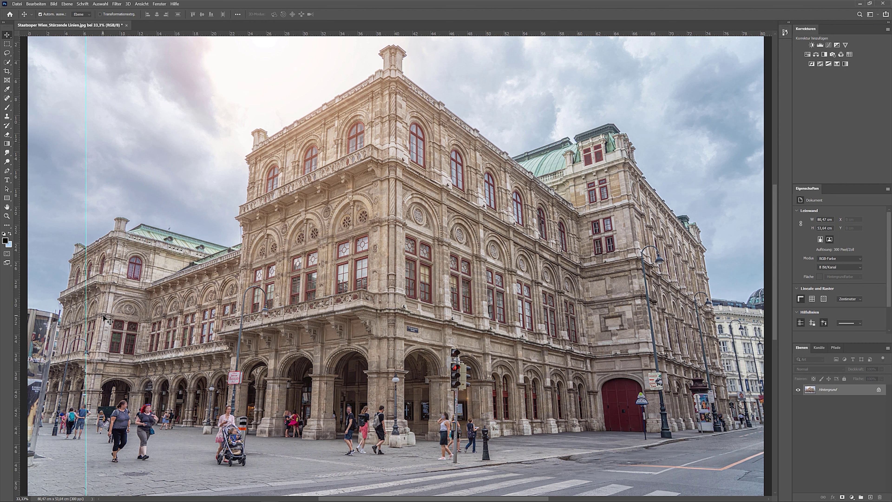
drag(19, 241, 732, 293)
drag(17, 225, 227, 252)
drag(20, 194, 390, 200)
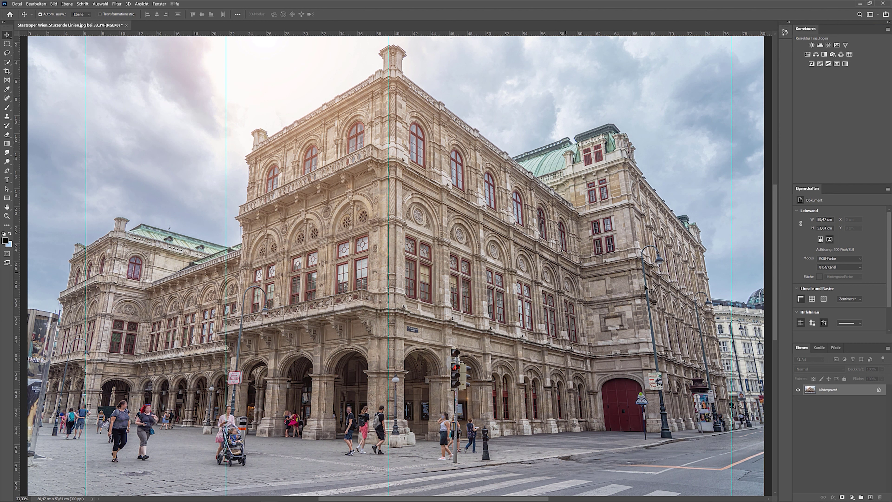
drag(18, 156, 665, 223)
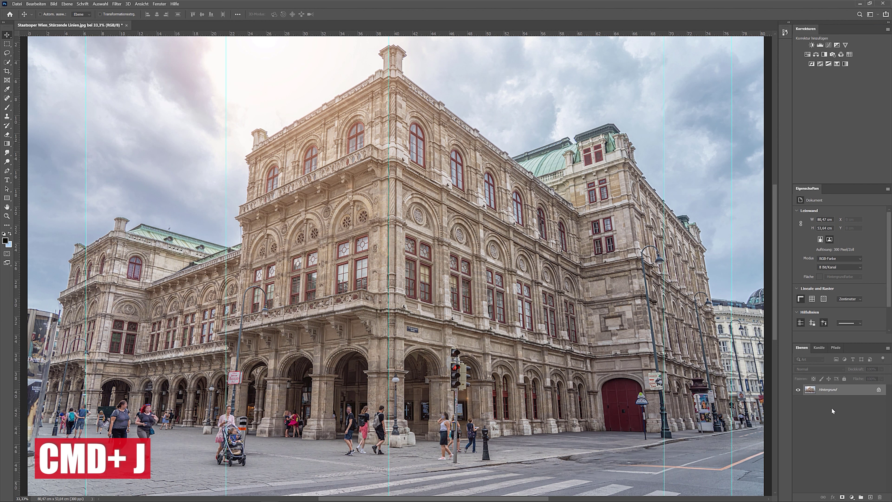
- Duplicate the photo to Ebene 1, start a free transform zoomed out, and list transform modes
key(ctrl+j)
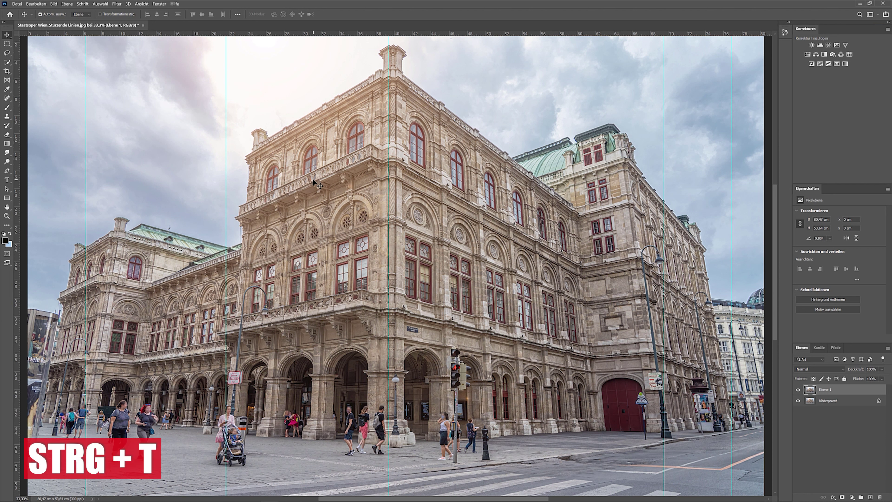
key(ctrl+t)
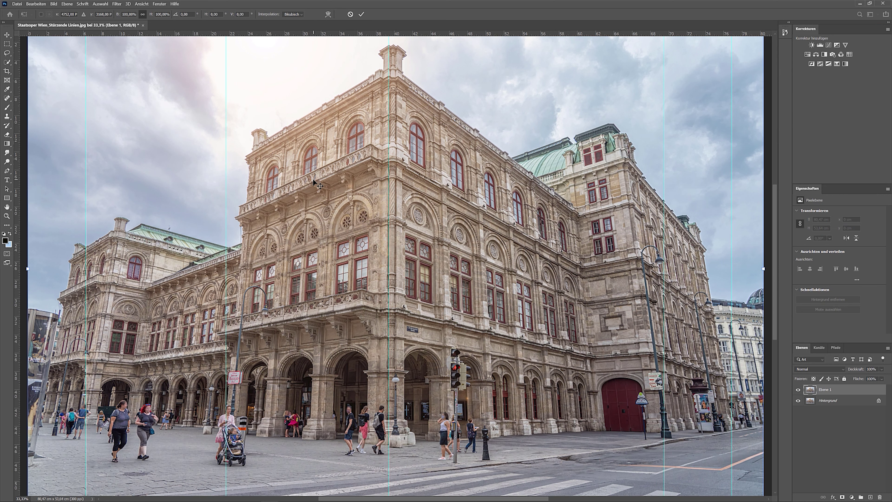
key(ctrl+minus)
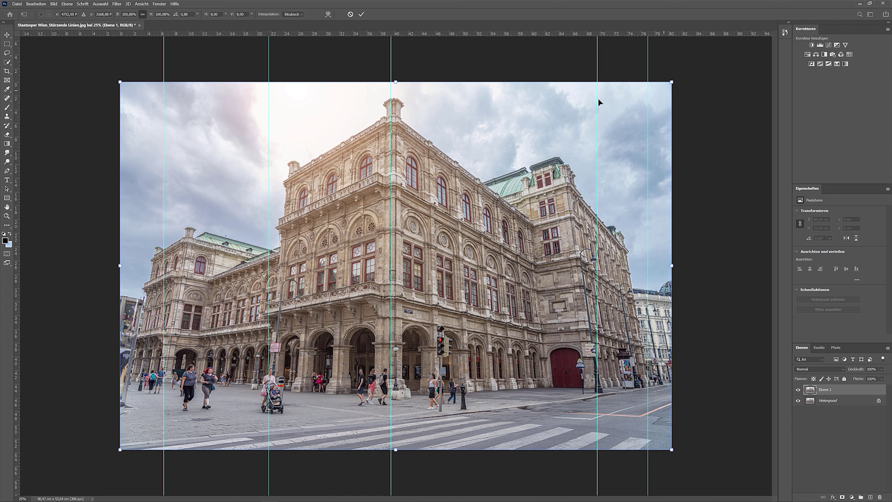
right_click(517, 122)
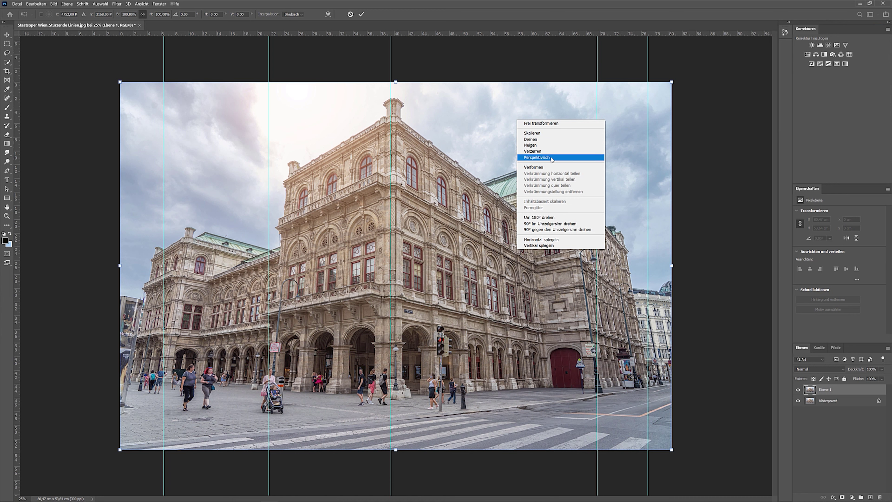
- Switch to Perspective and pull the top corners outward until the walls stand vertical
click(541, 158)
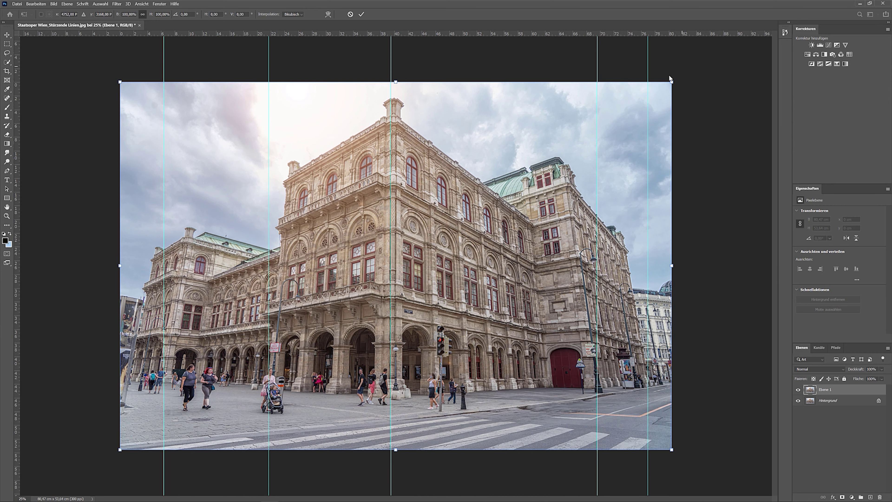
drag(672, 82, 739, 94)
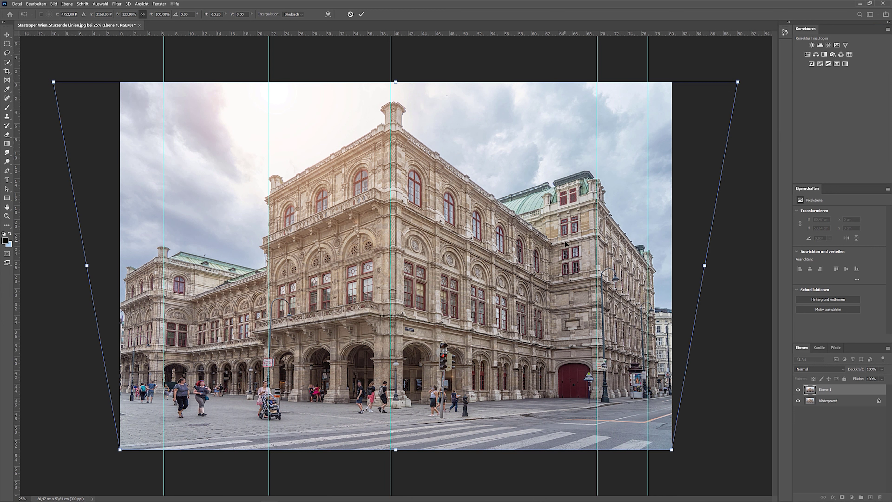
drag(738, 83, 756, 83)
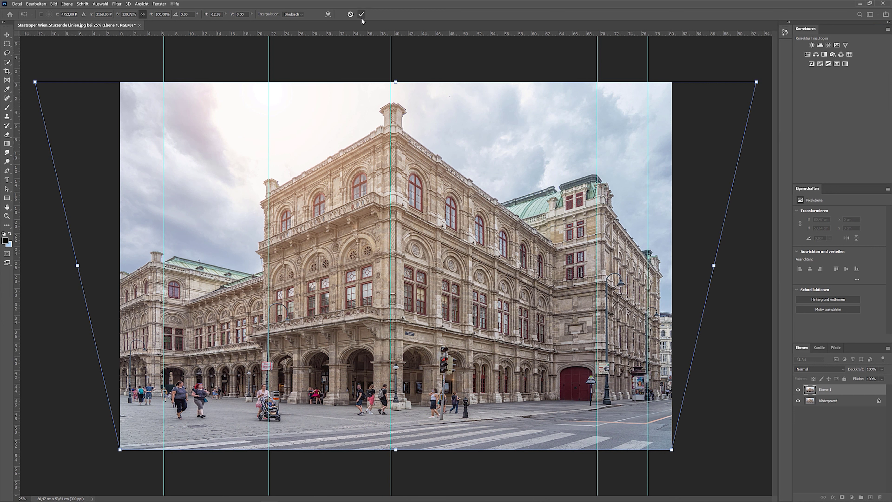
- Commit the perspective transform and toggle Ebene 1 off and on to compare with the original
key(Return)
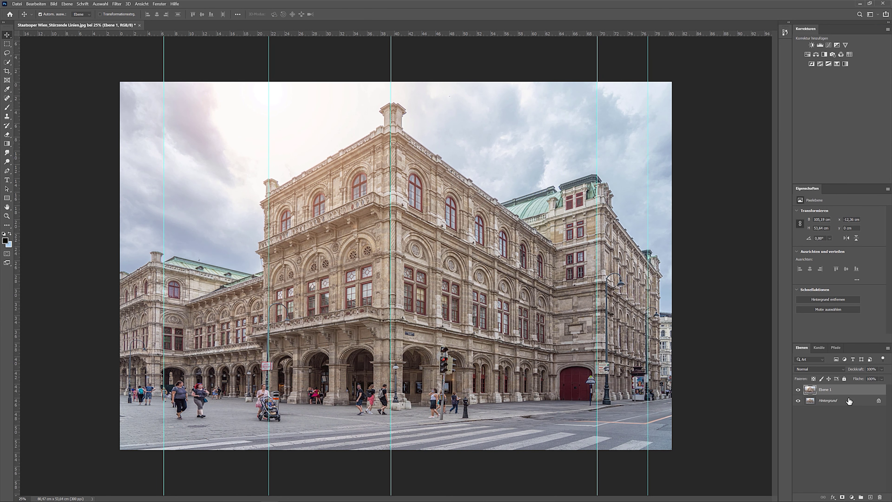
click(799, 390)
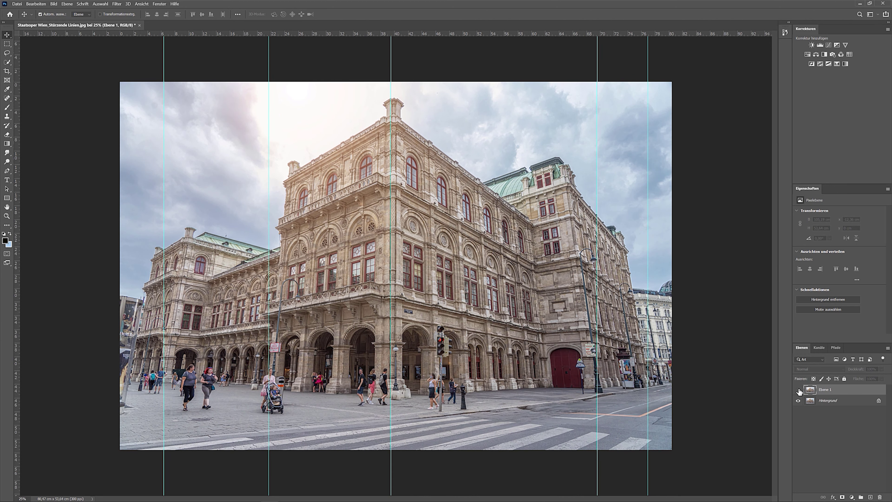
click(799, 390)
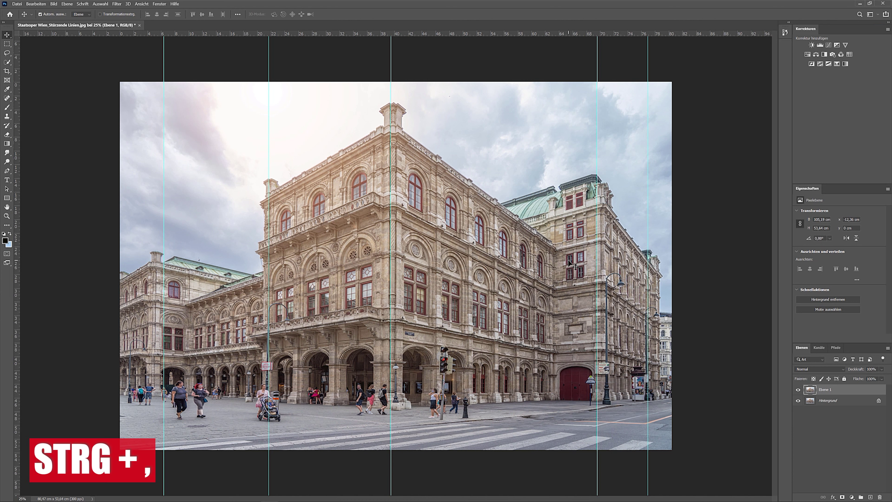
- Hide and show the guides twice to check the straightened walls against them
key(ctrl+comma)
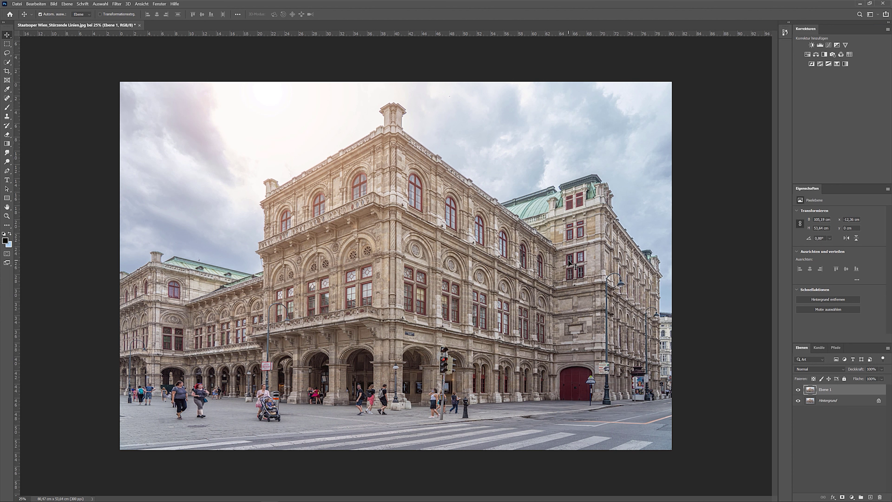
key(ctrl+comma)
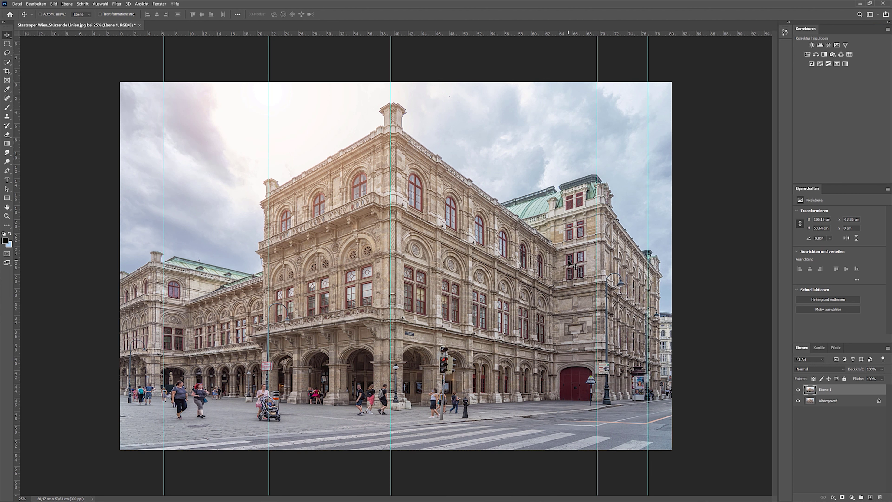
key(ctrl)
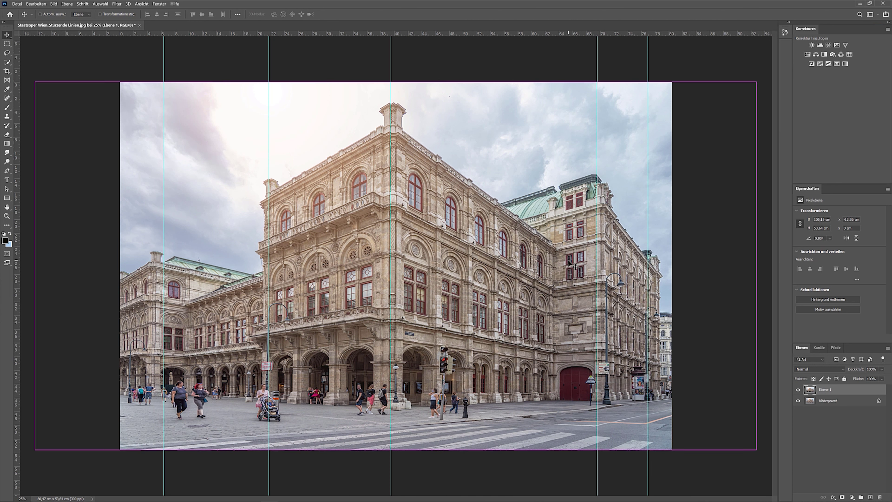
key(ctrl+comma)
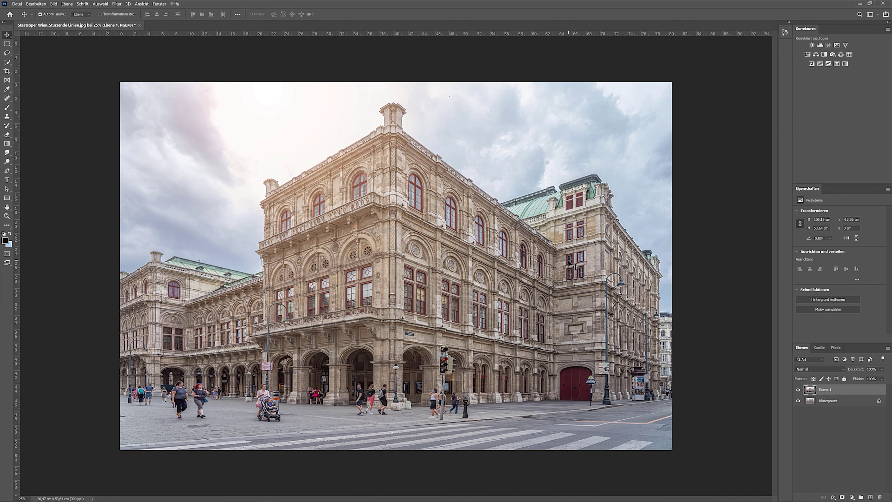
key(ctrl+comma)
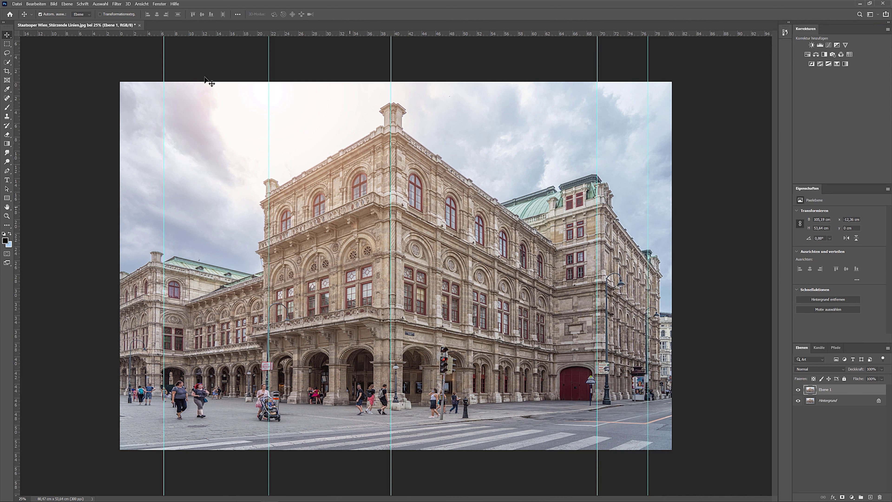
- Align guides with the façade's left corner, main building corner and right edge
click(145, 5)
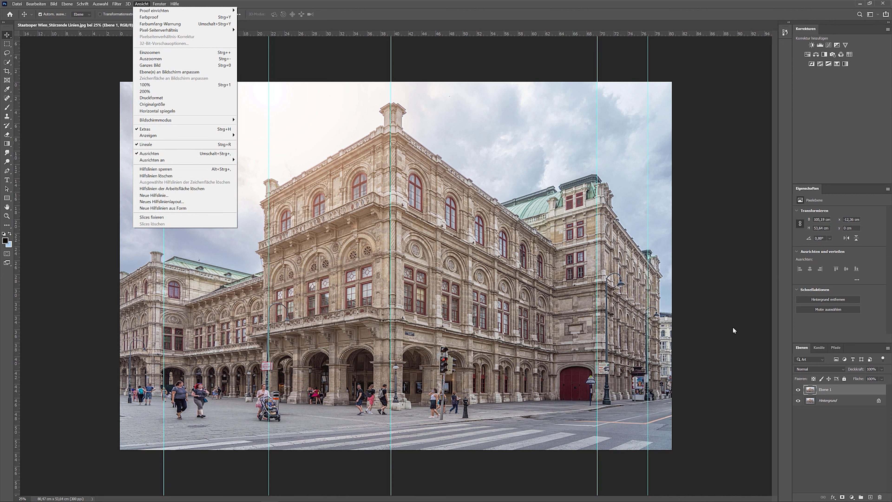
click(833, 389)
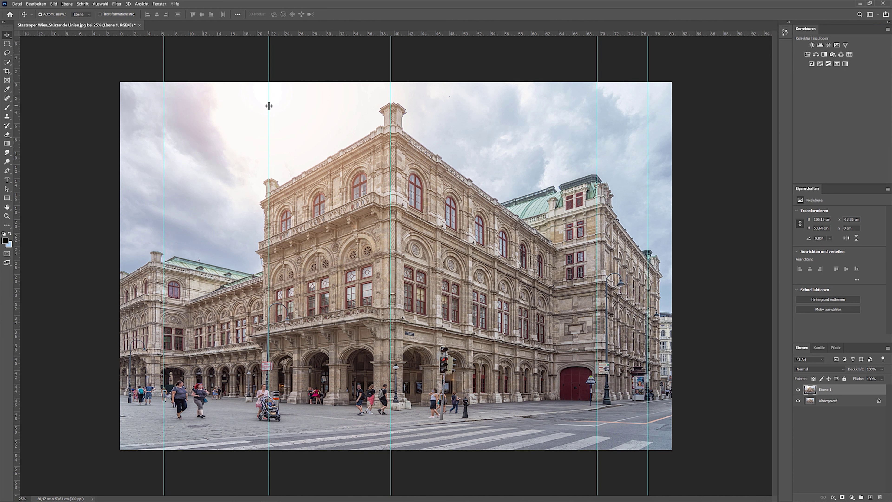
drag(269, 105, 263, 106)
drag(391, 132, 392, 133)
drag(598, 171, 602, 168)
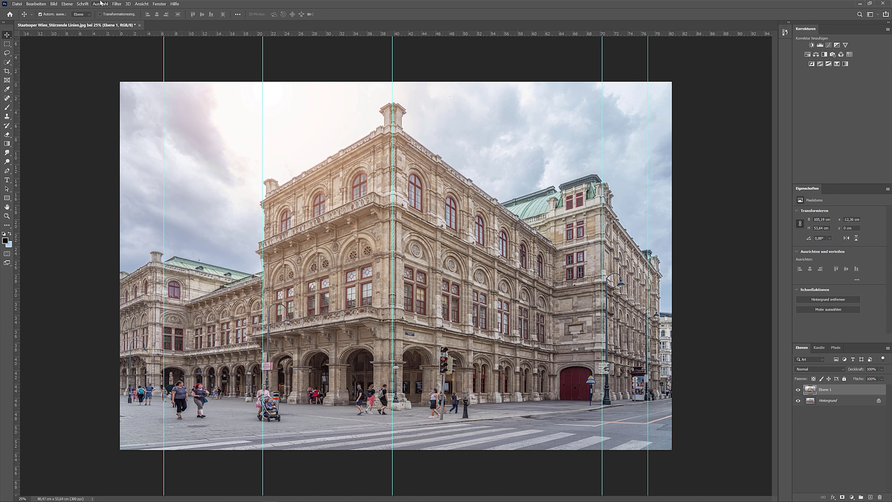
- Clear all guides from the photo via View > Clear Guides
click(141, 4)
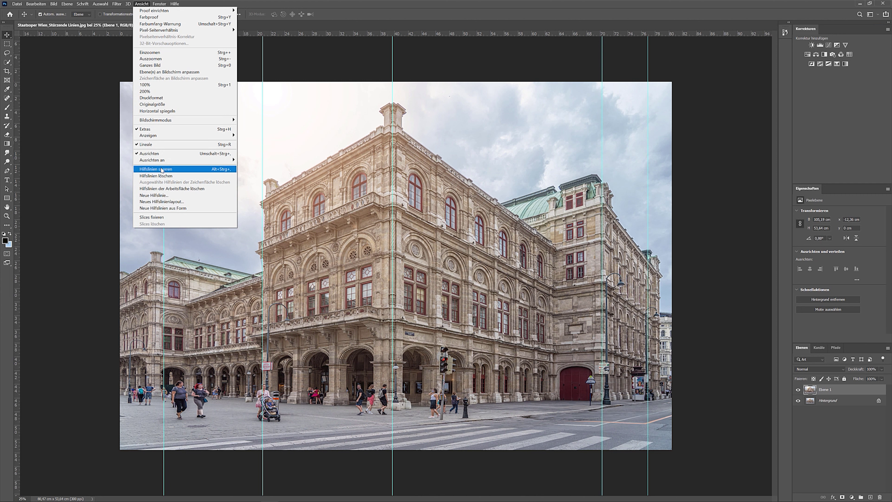
click(161, 176)
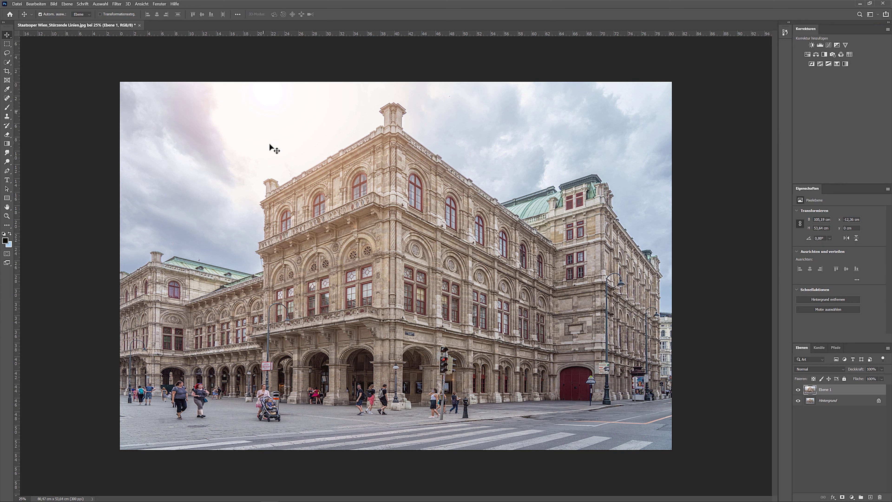
click(142, 4)
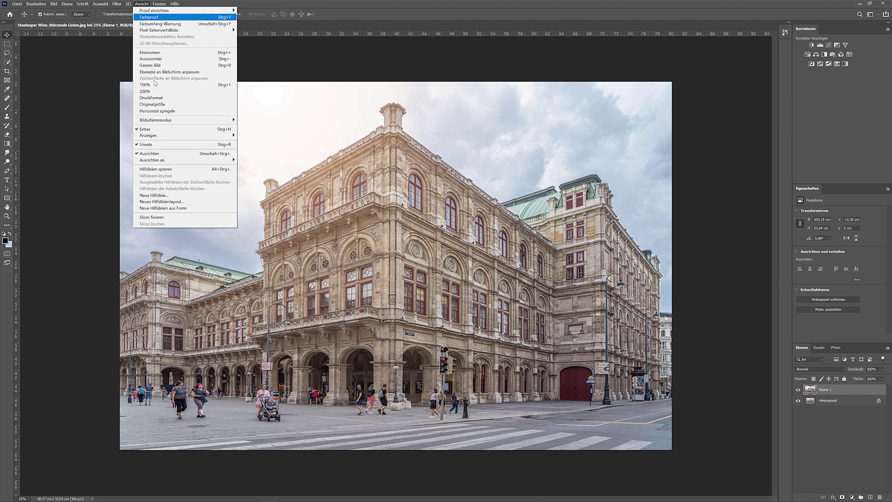
mouse_move(149, 136)
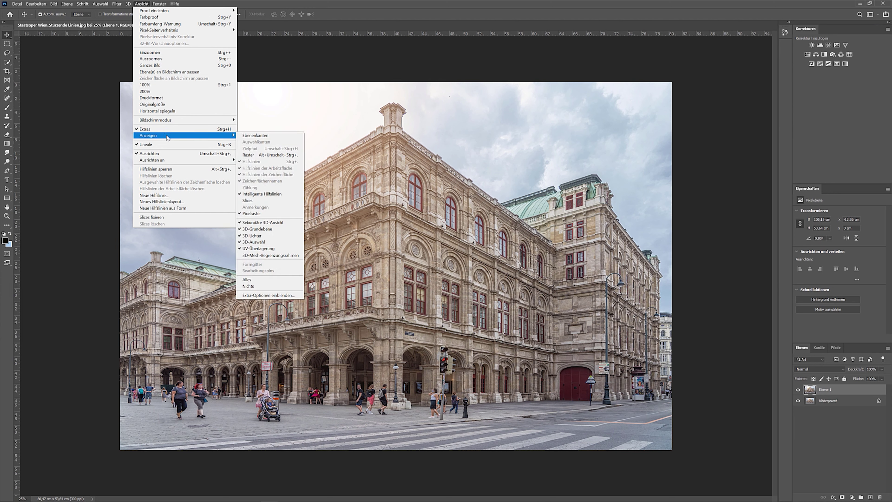
- Show the grid over the corrected photo and head into the Edit menu toward preferences
click(261, 156)
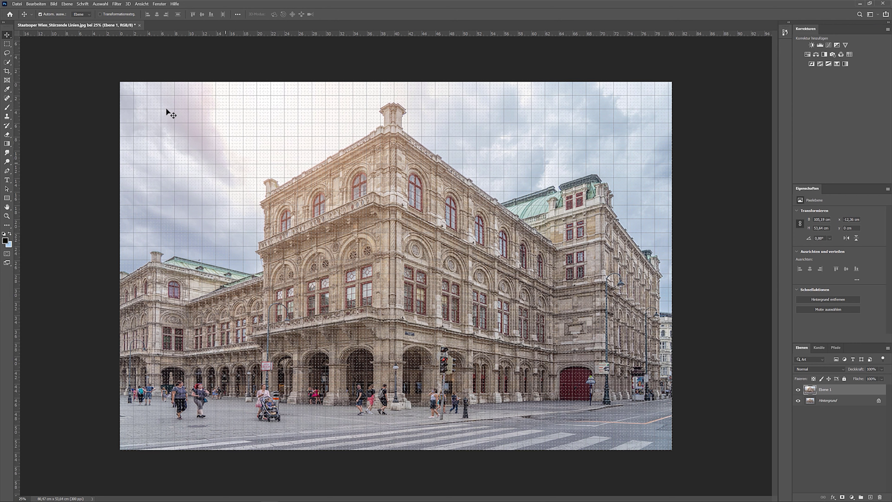
click(36, 4)
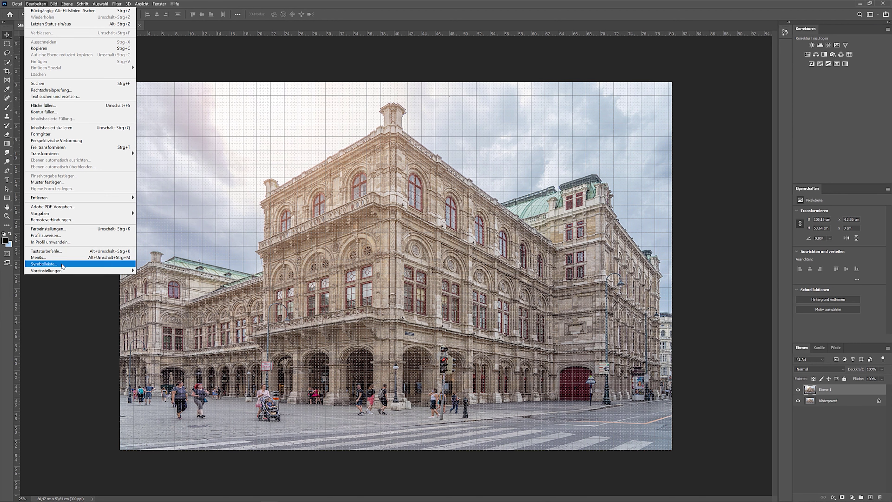
mouse_move(63, 270)
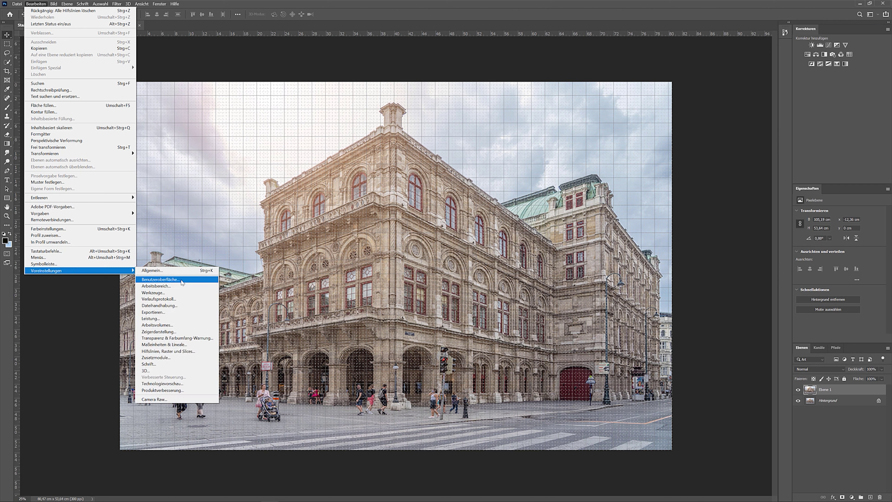
- In Guides, Grid & Slices preferences, set the grid colour to a custom green
click(184, 352)
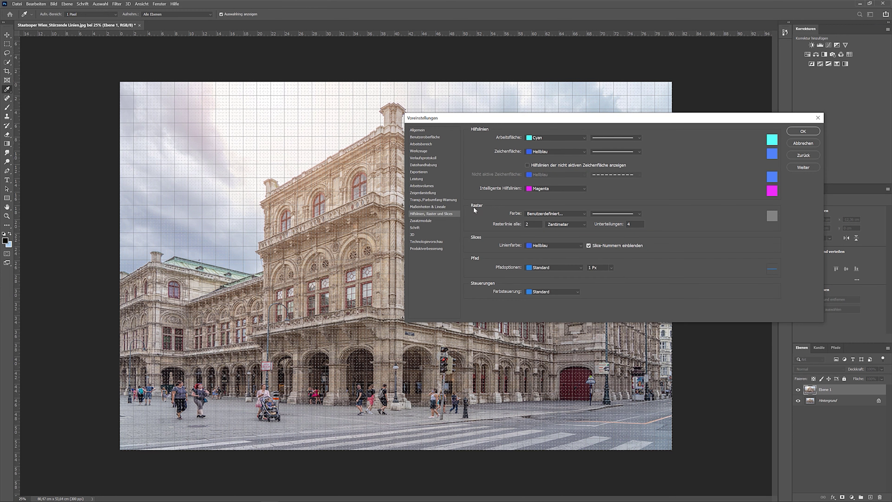
click(540, 216)
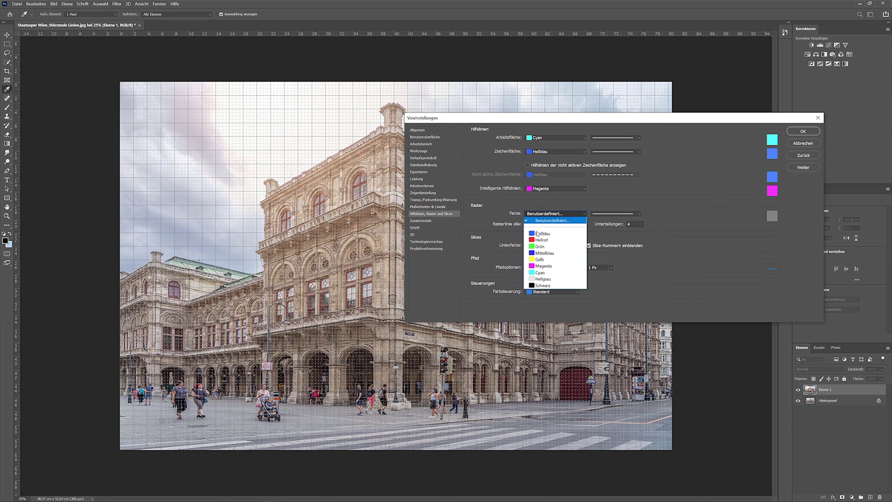
click(537, 242)
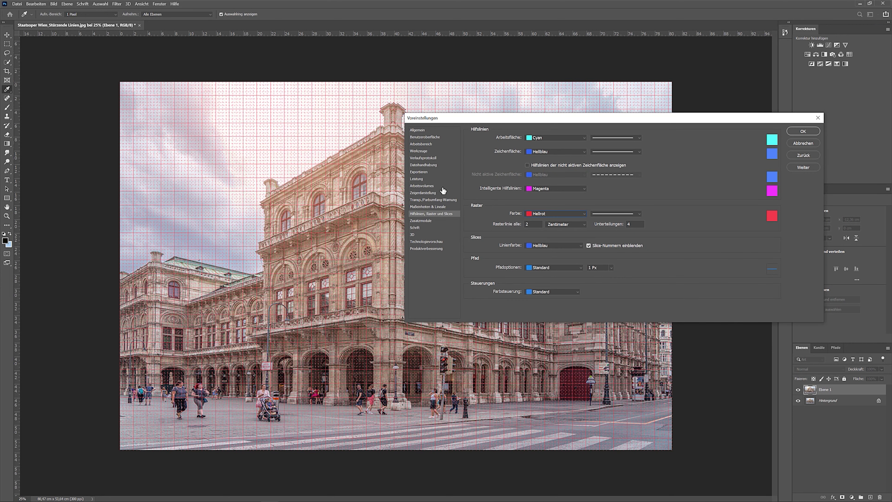
click(533, 214)
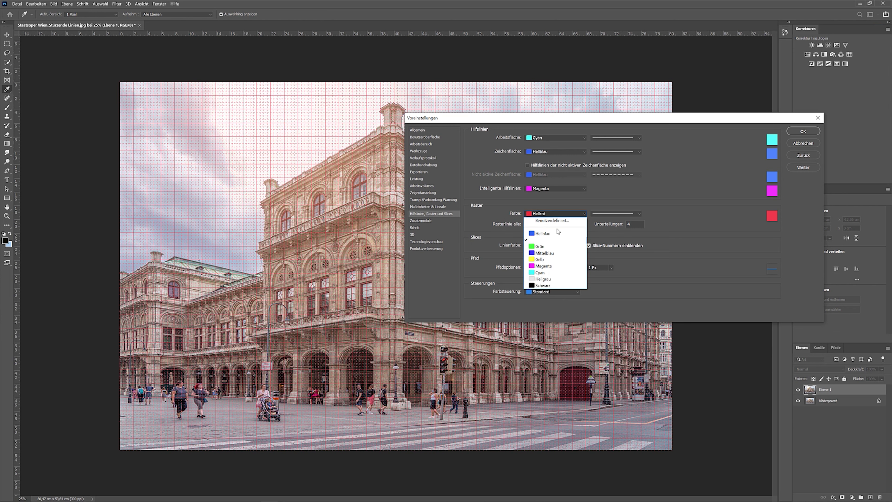
click(545, 221)
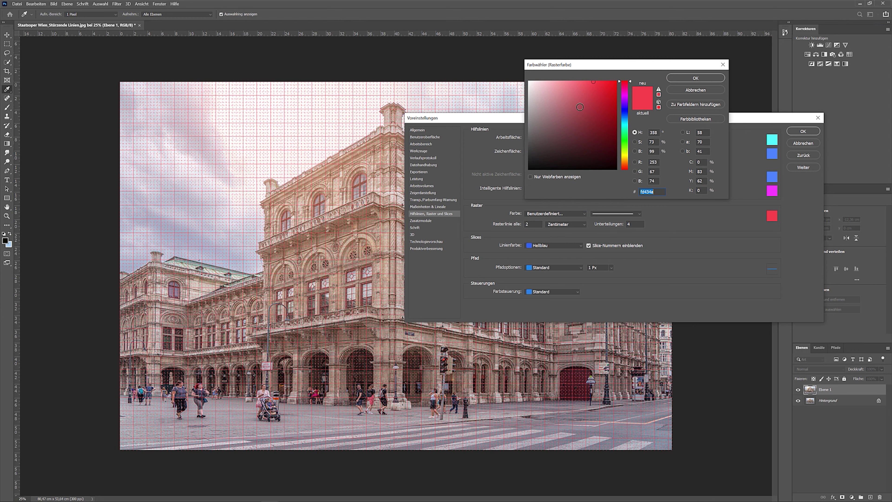
click(625, 139)
click(603, 123)
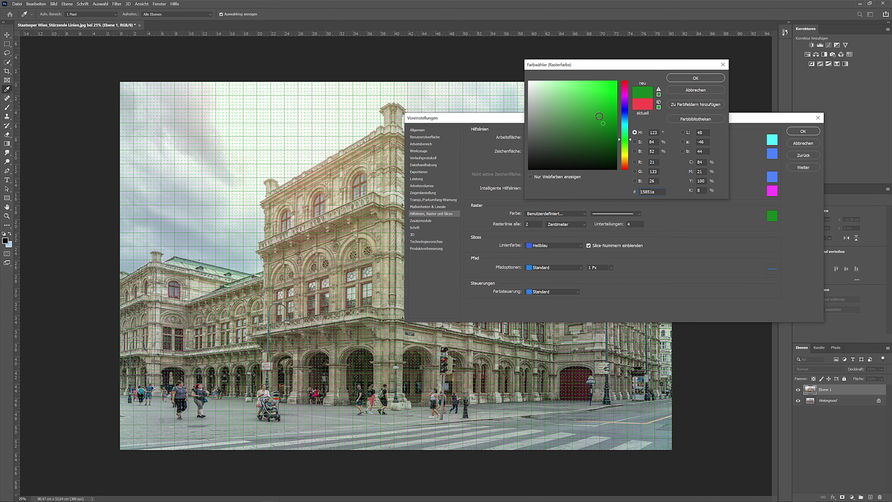
click(600, 114)
click(687, 80)
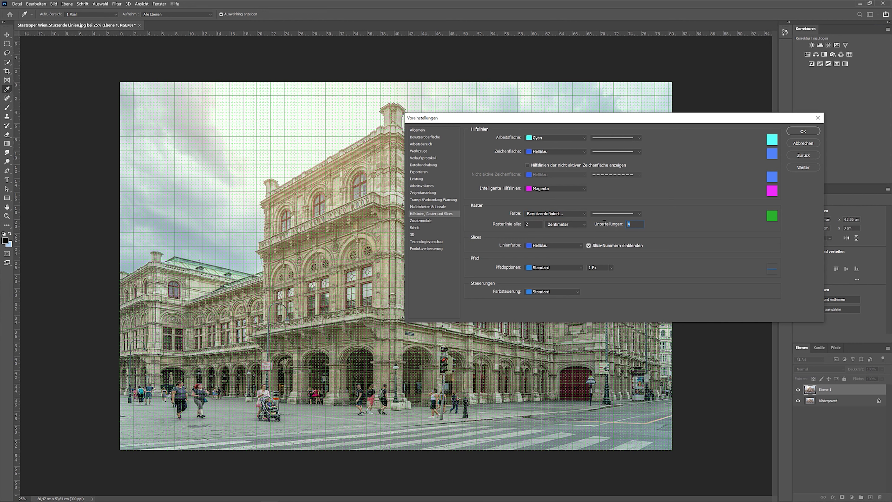
- Set grid subdivisions to 1 with solid lines and confirm the preferences
text(1)
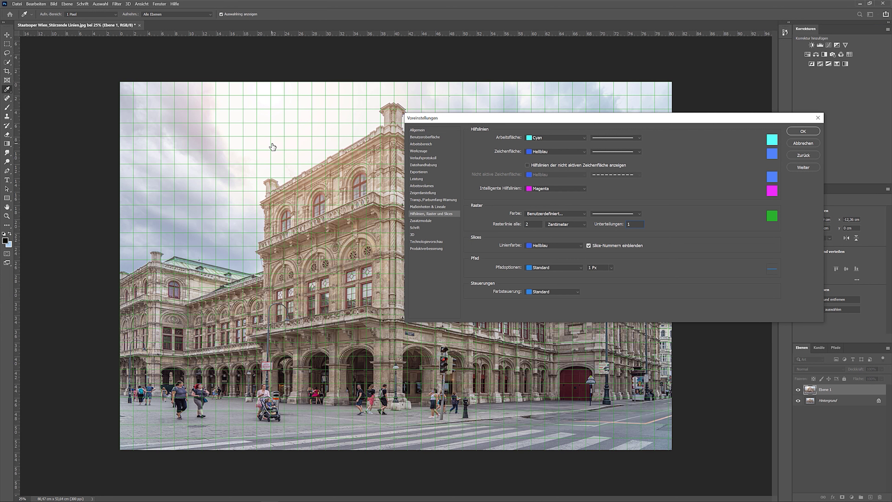
click(638, 214)
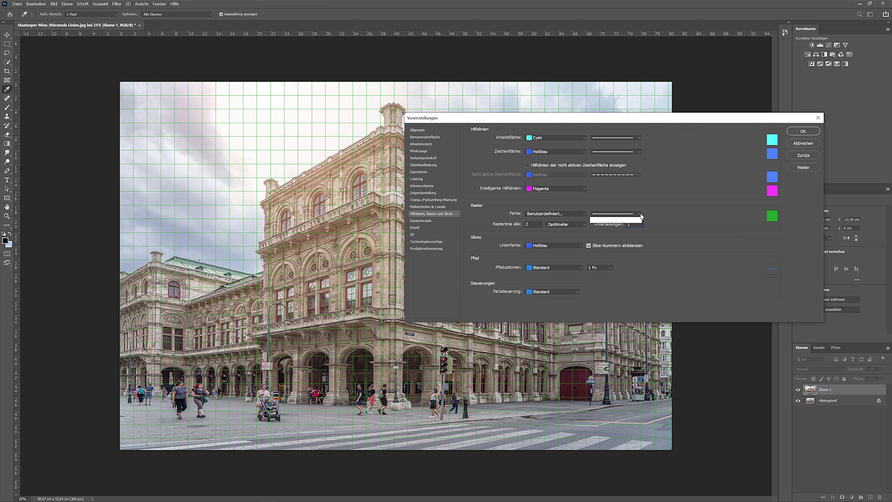
click(612, 227)
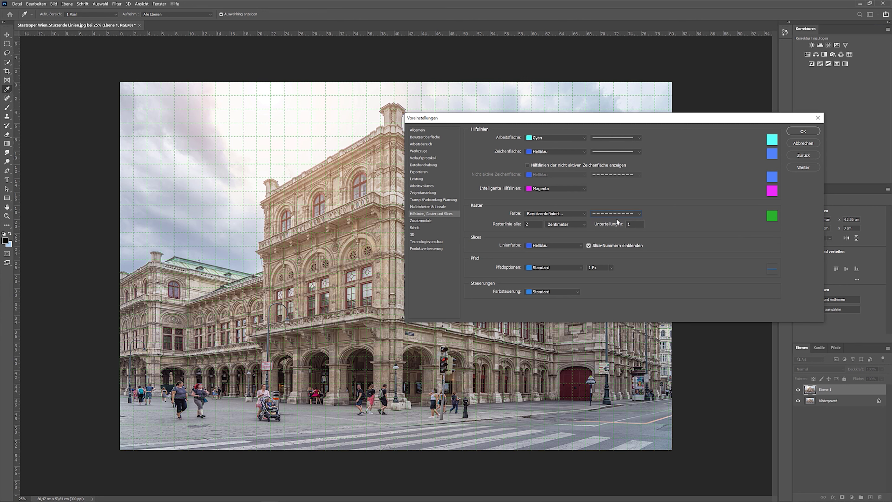
click(610, 215)
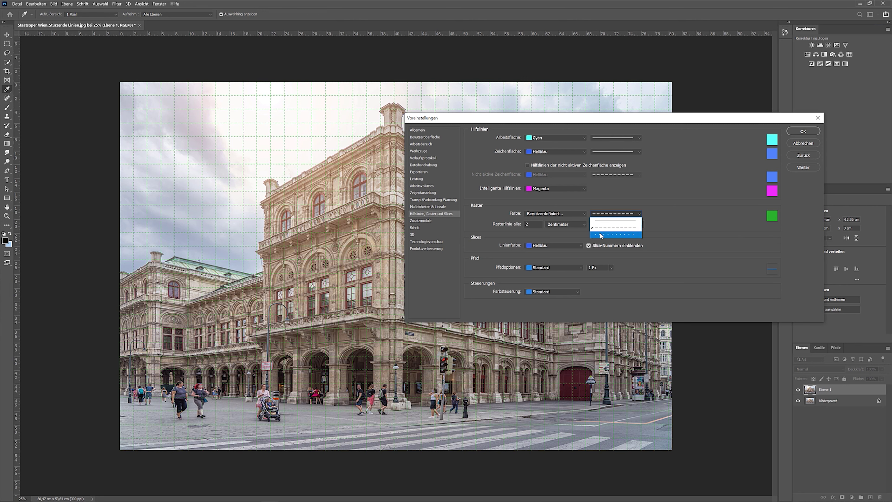
click(605, 235)
click(615, 215)
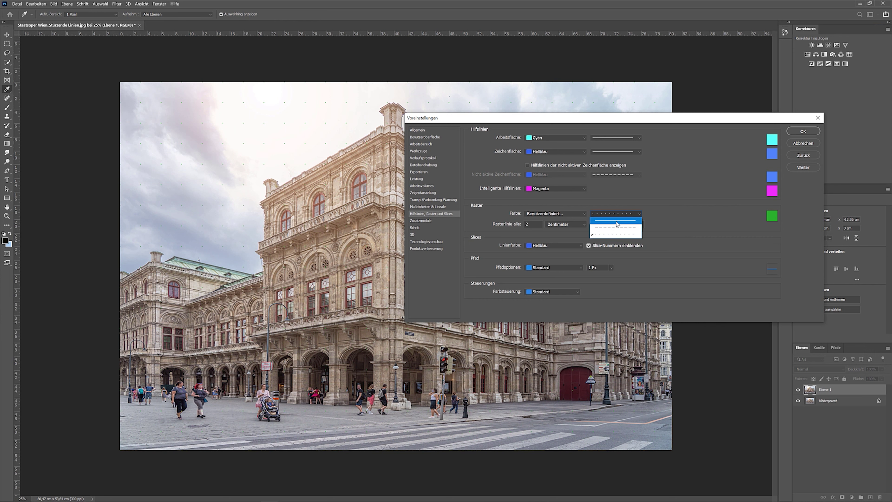
click(626, 221)
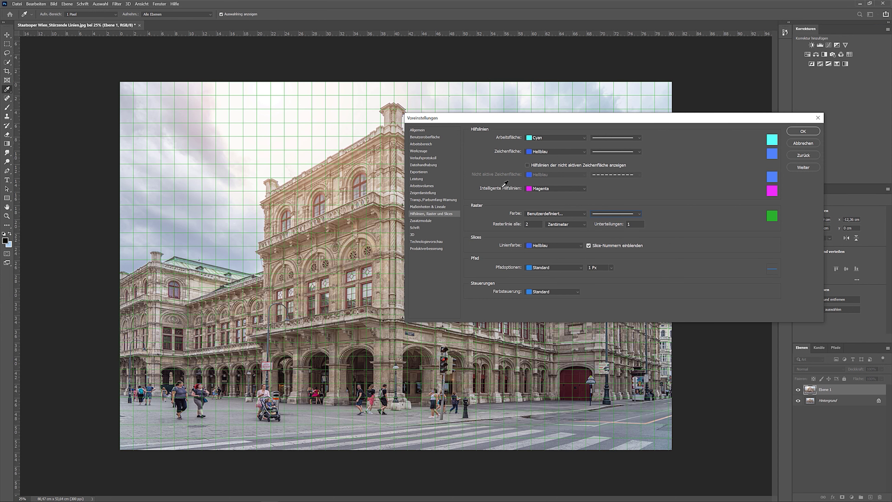
click(804, 131)
key(v)
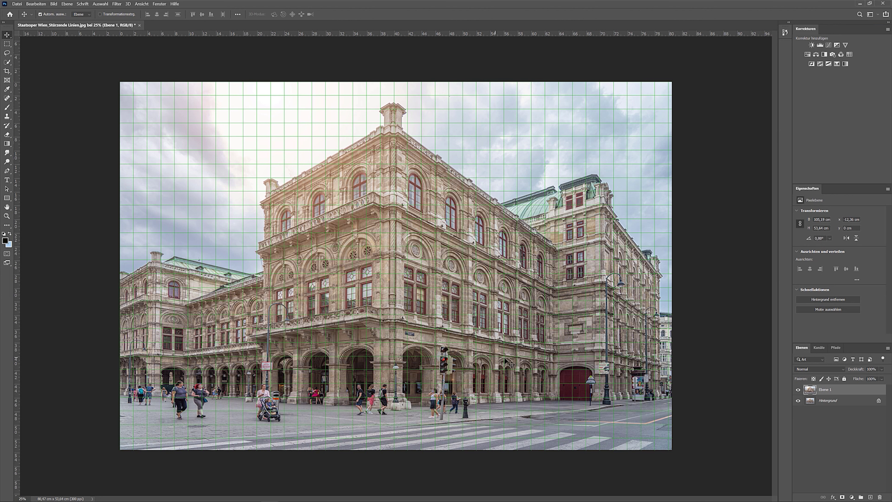
- Turn off the grid via Ansicht > Anzeigen > Raster
click(143, 4)
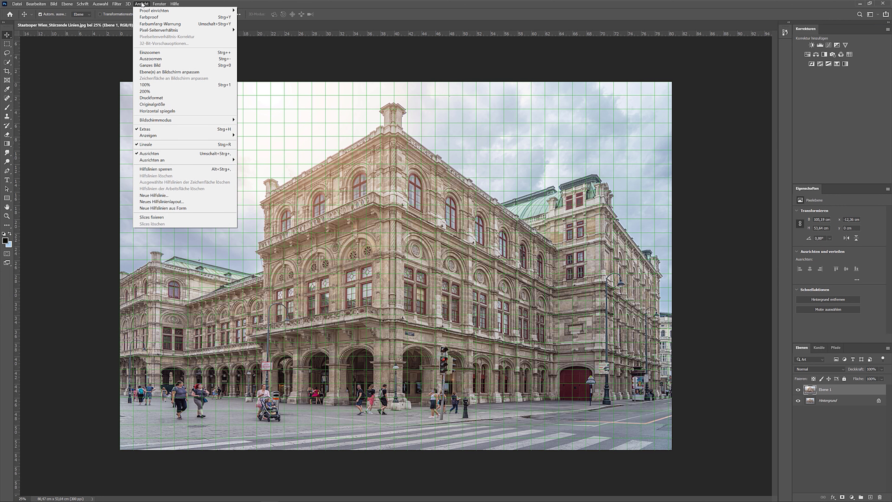
mouse_move(182, 136)
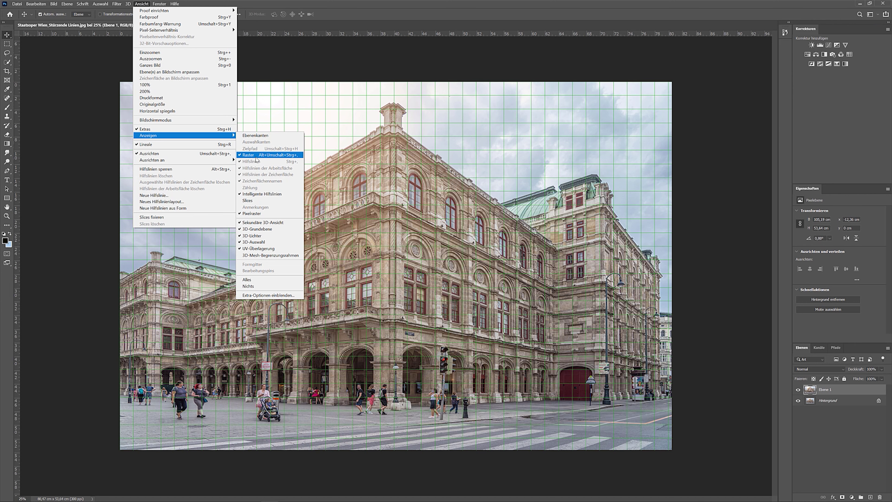
click(248, 155)
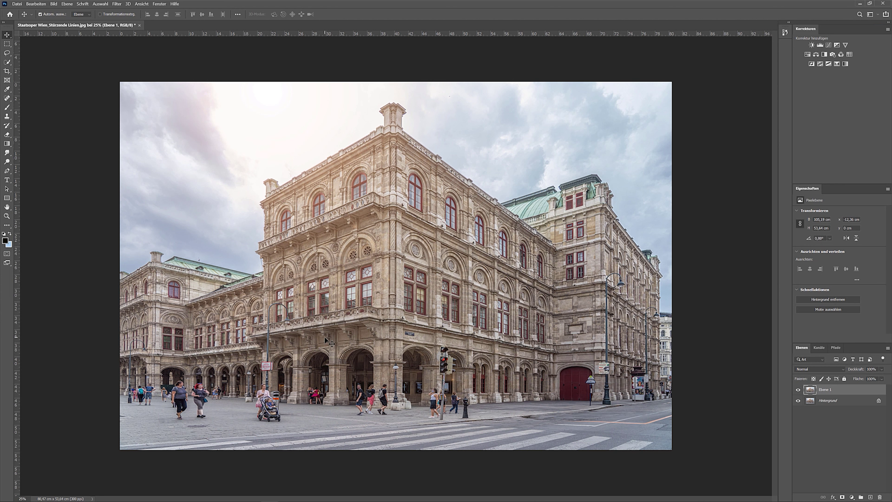
- Zoom in on the pedestrians, toggle Ebene 1 to compare before/after, then fit the image
key(ctrl+plus)
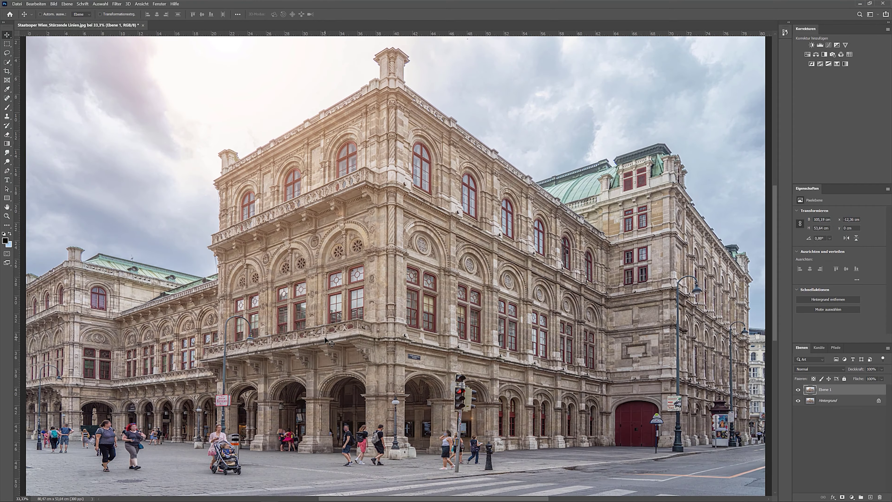
key(ctrl+plus)
key(ctrl+plus)
mouse_move(148, 417)
mouse_down()
mouse_move(315, 283)
mouse_move(362, 283)
mouse_up()
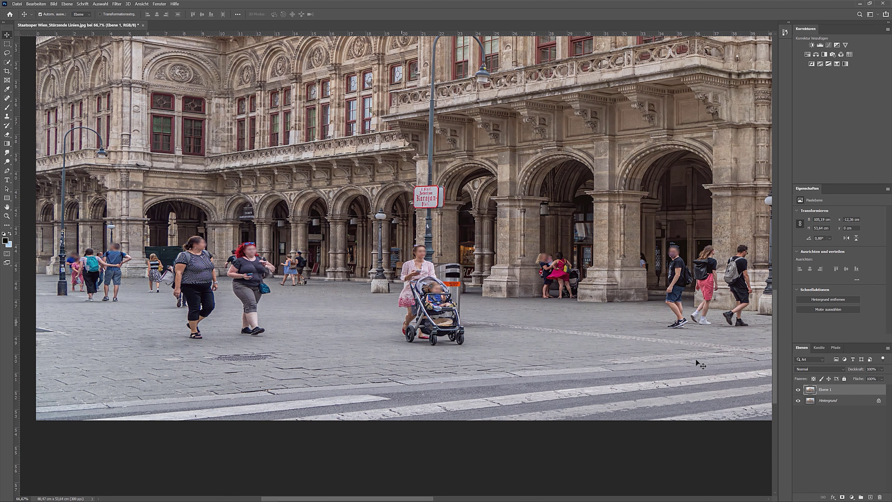
click(799, 390)
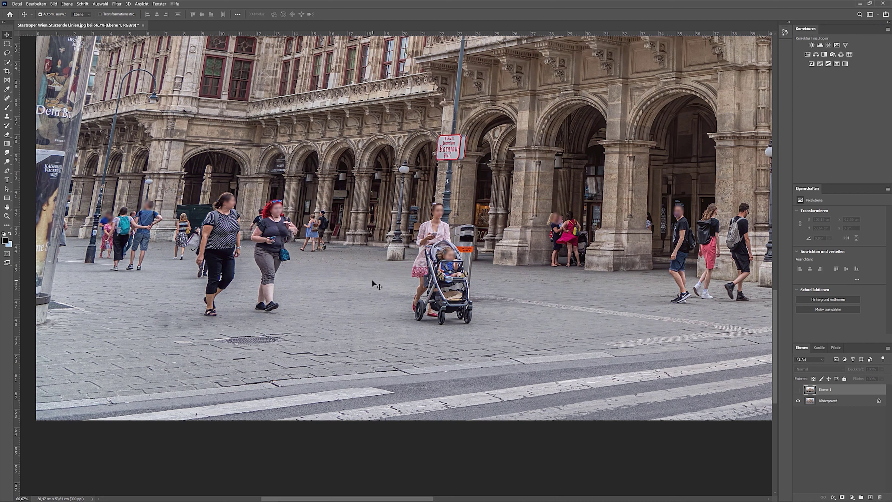
click(798, 391)
click(798, 391)
key(ctrl+0)
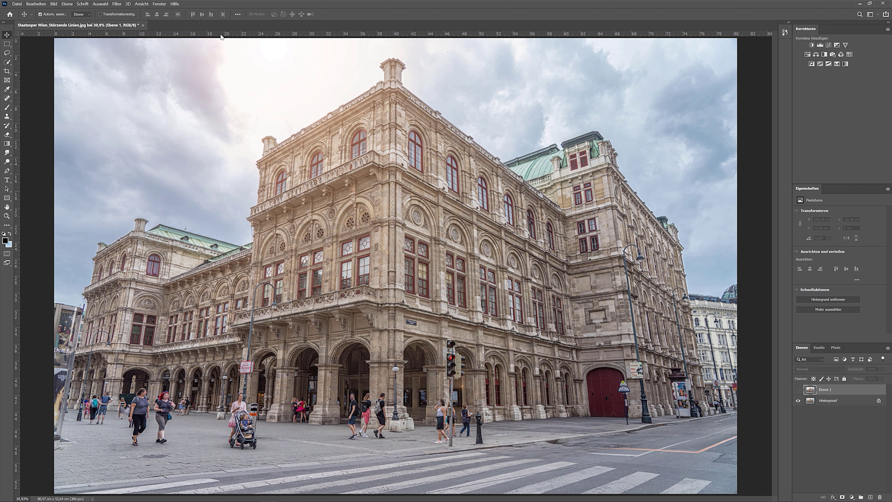
- Add horizontal guides at 40,69 cm, 48,08 cm and near the top, then show Ebene 1
drag(220, 34, 196, 366)
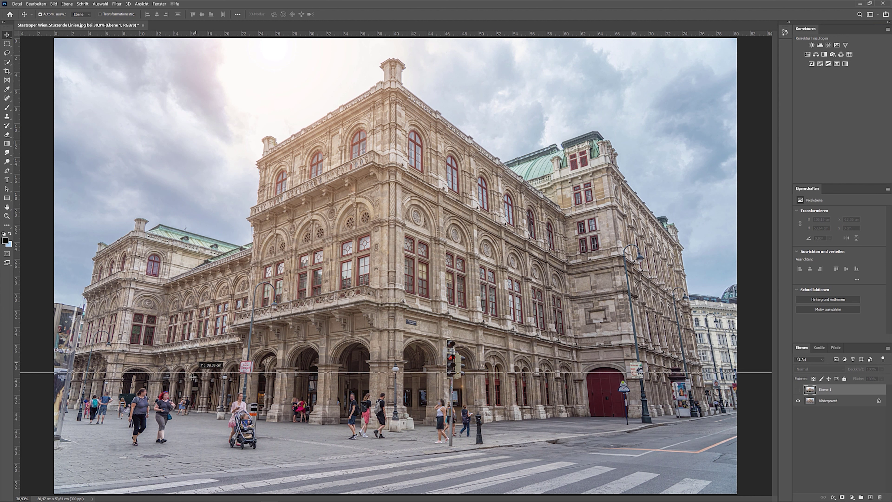
drag(195, 366, 194, 387)
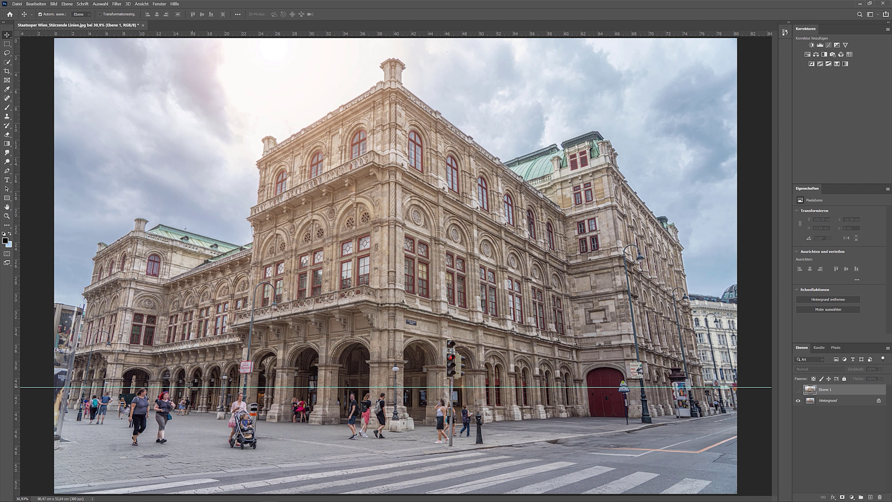
mouse_move(201, 35)
mouse_down()
mouse_move(158, 332)
mouse_move(171, 447)
mouse_up()
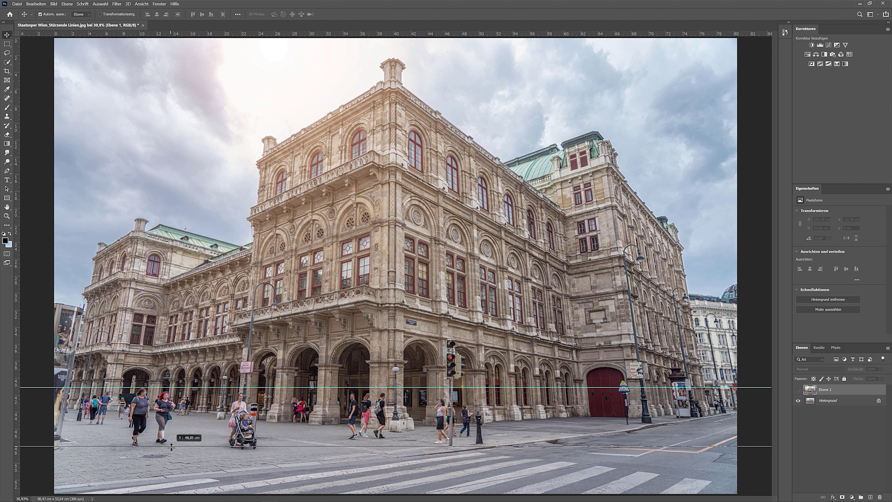
drag(172, 447, 171, 446)
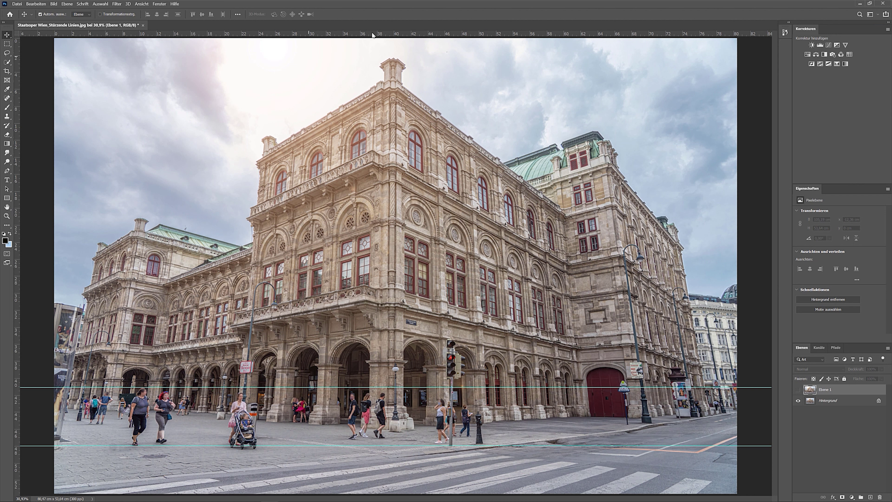
mouse_move(372, 36)
mouse_down()
mouse_move(379, 79)
mouse_move(390, 86)
mouse_up()
click(799, 390)
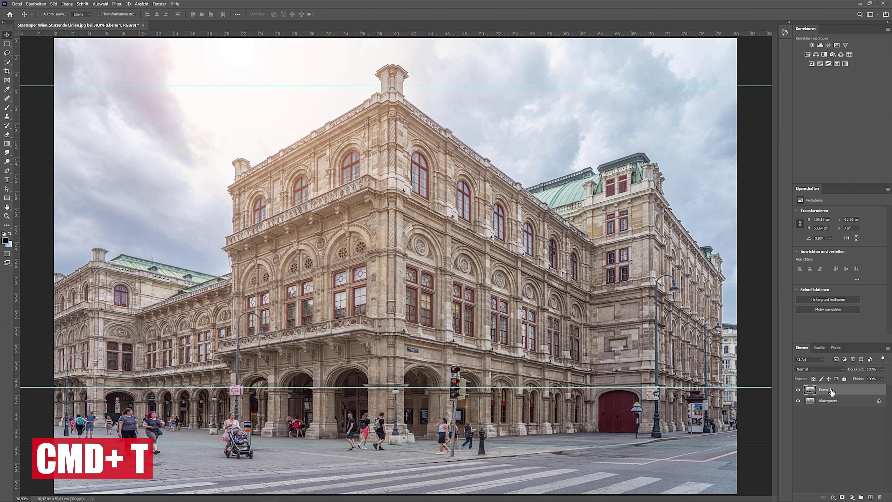
- Free-transform Ebene 1 to stretch it taller, shift it slightly up, and commit
key(ctrl+t)
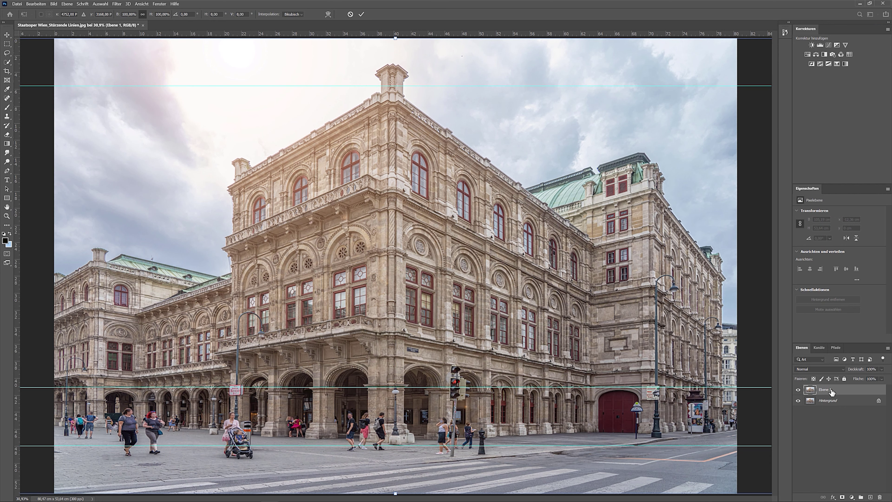
key(ctrl+minus)
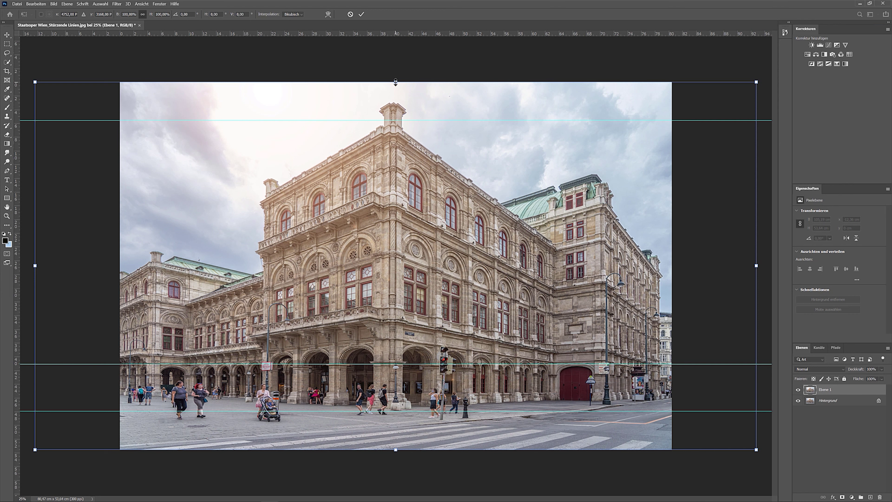
drag(396, 74, 401, 33)
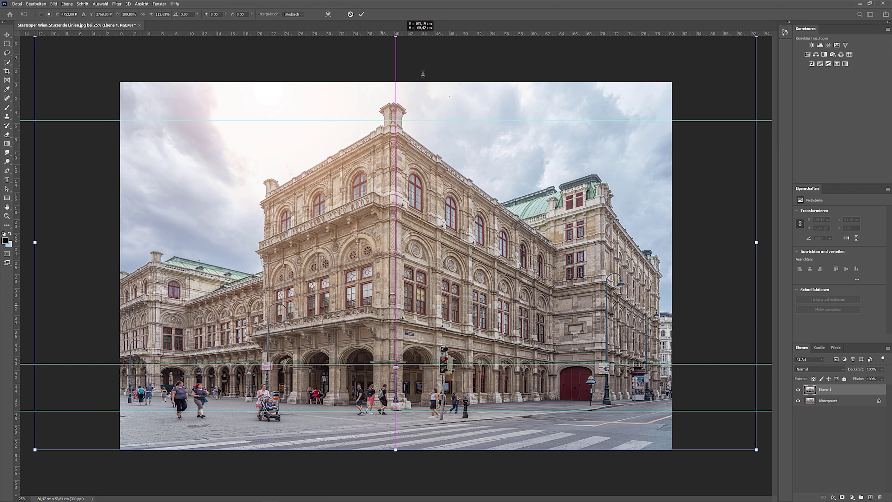
drag(405, 317, 406, 308)
mouse_move(371, 291)
mouse_down()
mouse_move(390, 307)
mouse_move(407, 288)
mouse_up()
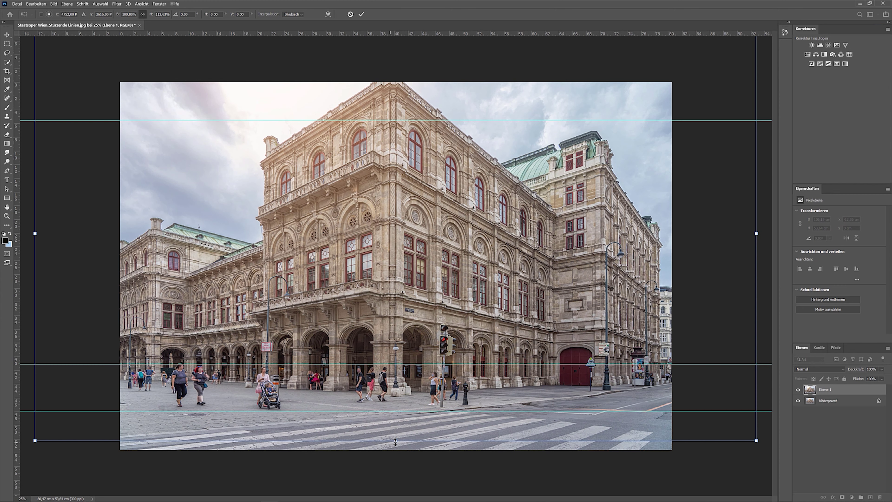
drag(395, 441, 395, 471)
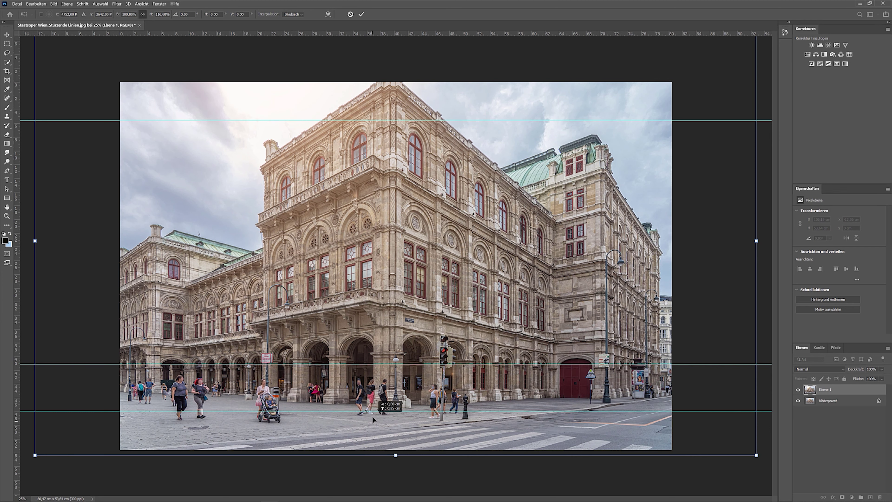
drag(372, 417, 358, 418)
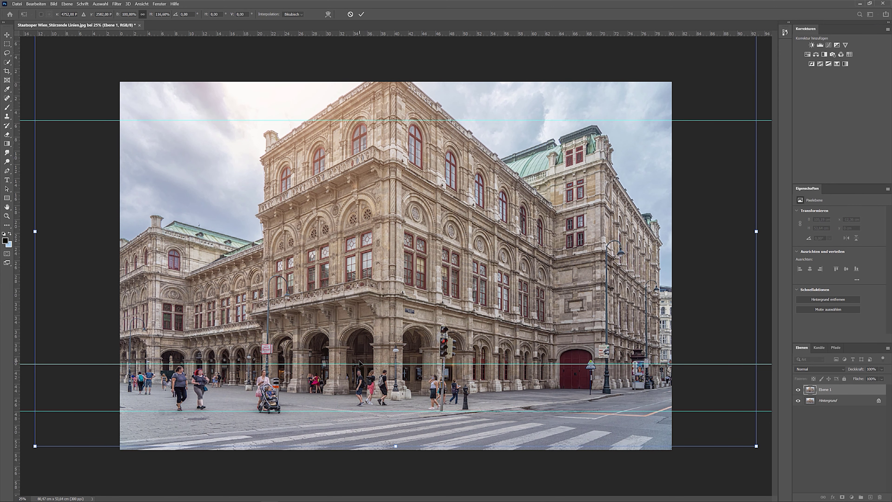
key(Return)
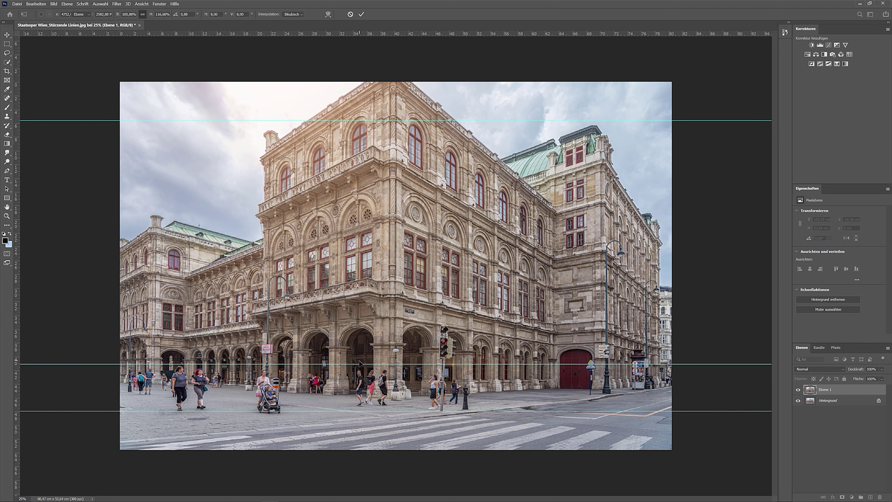
- Zoom out and toggle the cyan guides off with Ctrl+comma
key(ctrl+minus)
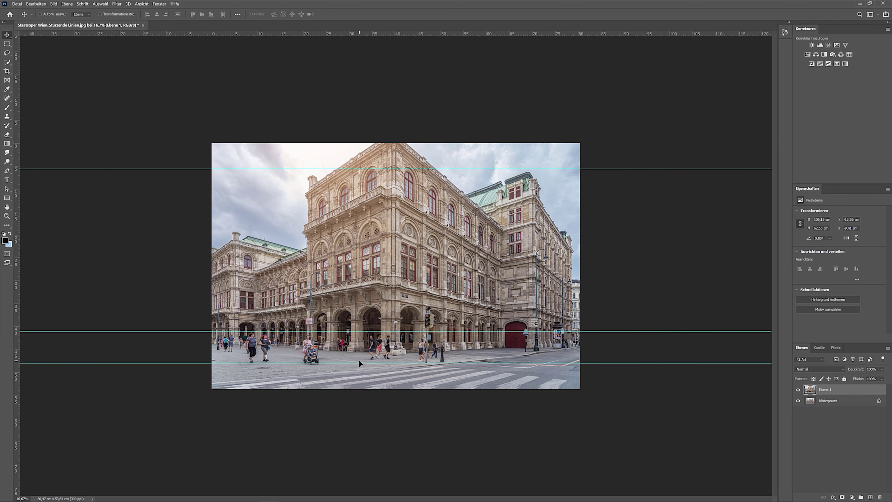
key(ctrl)
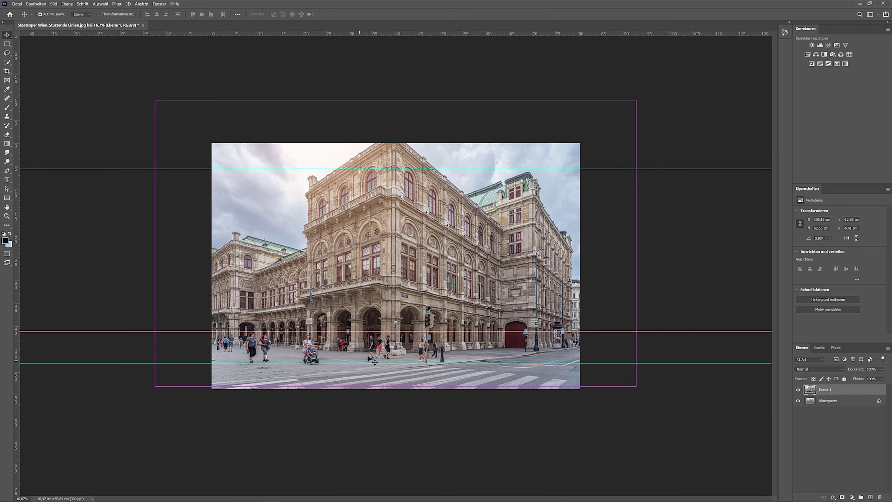
key(ctrl+comma)
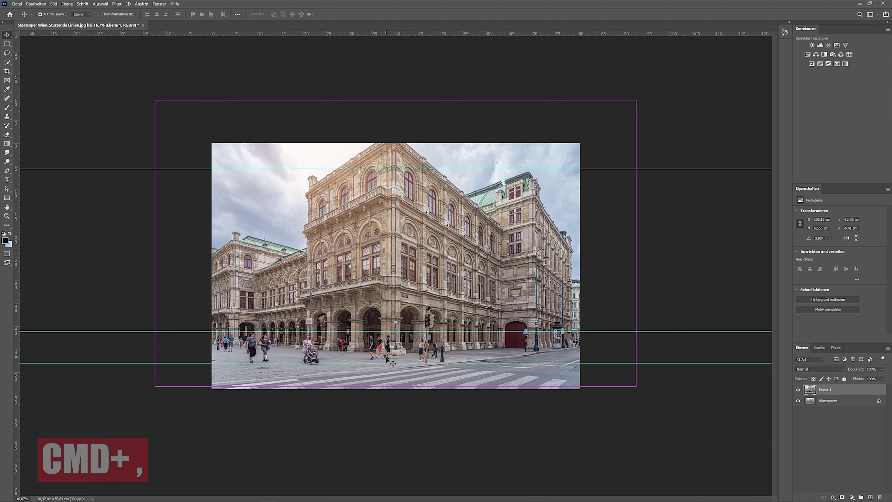
key(ctrl+comma)
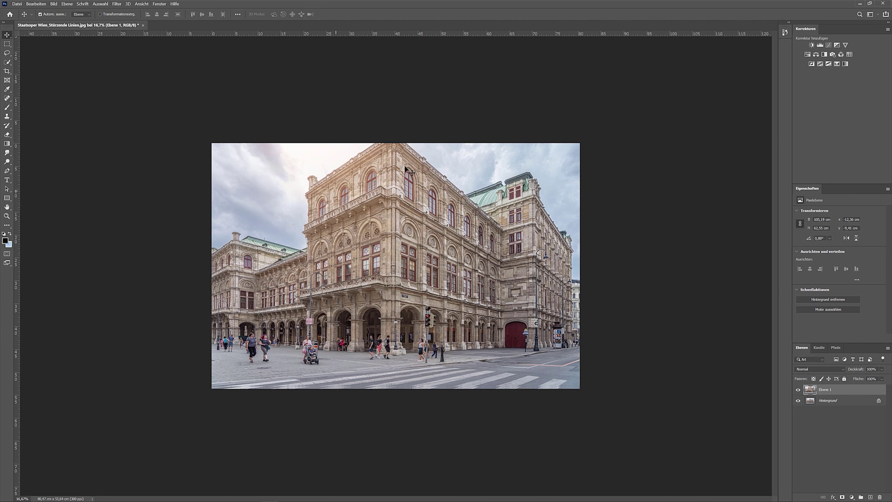
- Pull the crop box's top edge above the photo and apply the enlarged canvas
click(7, 72)
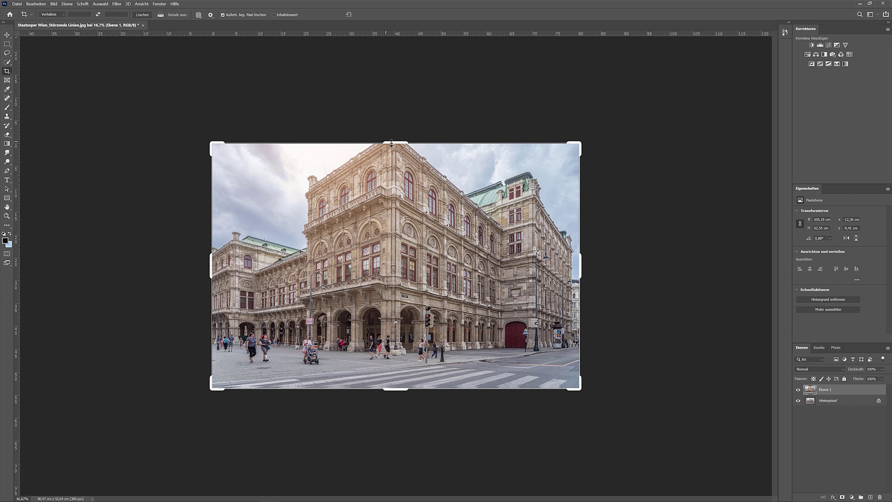
drag(391, 138, 395, 124)
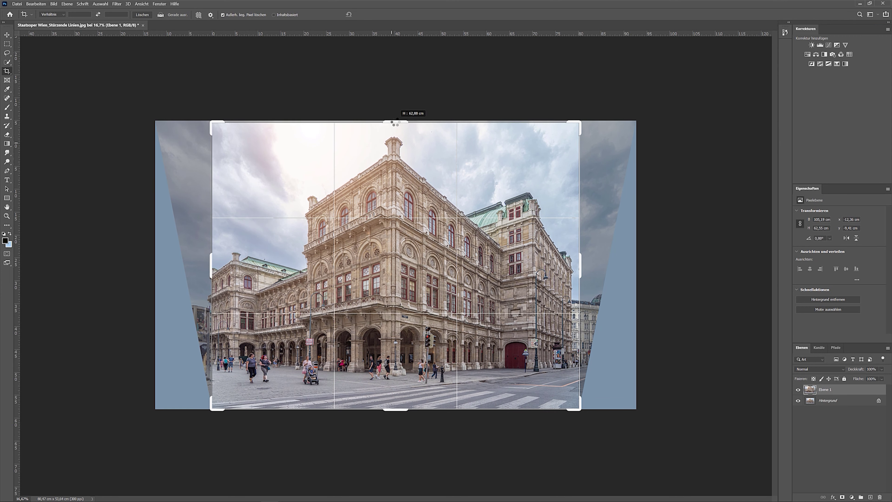
drag(395, 123, 395, 122)
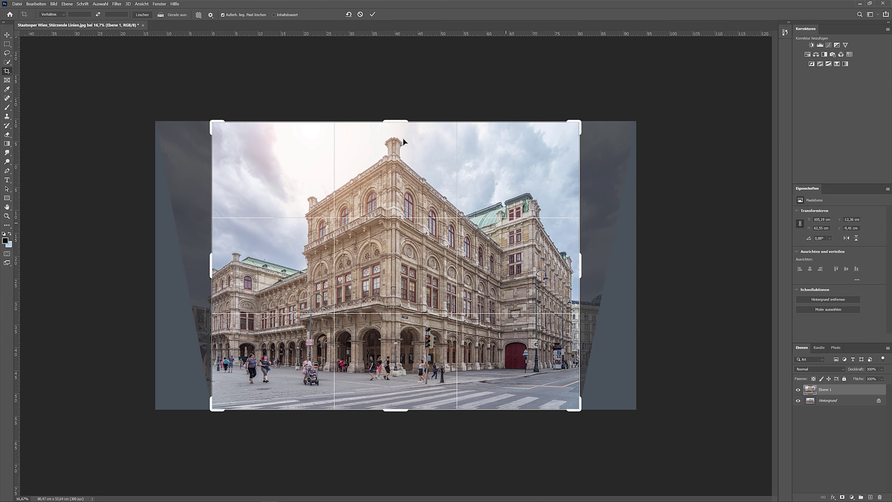
click(441, 158)
key(Return)
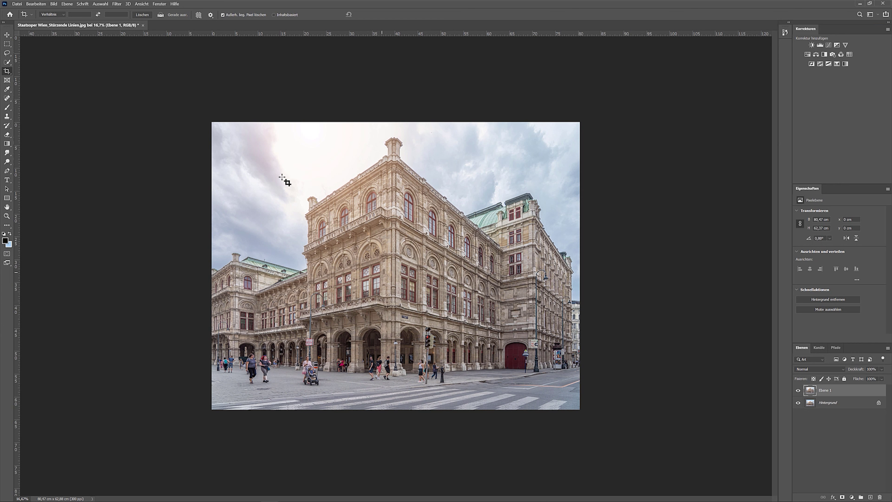
- Close the edited document without saving and commit the pending crop with the Move tool
click(143, 25)
click(449, 193)
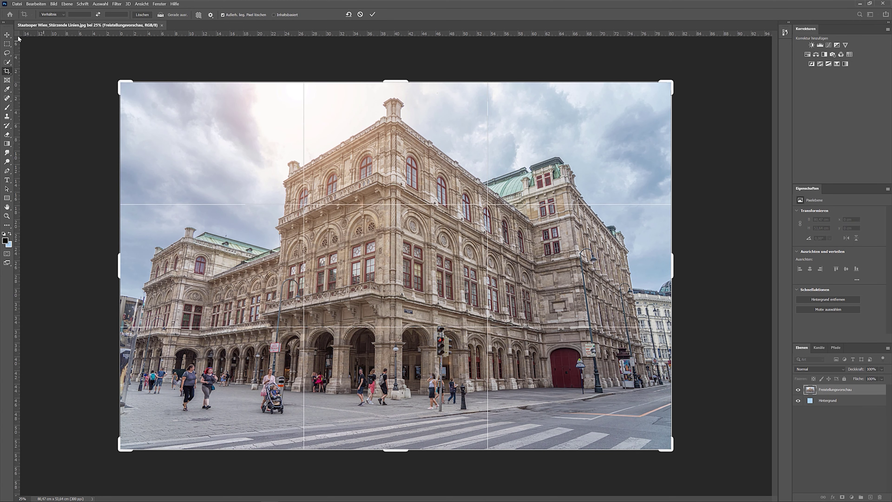
click(7, 35)
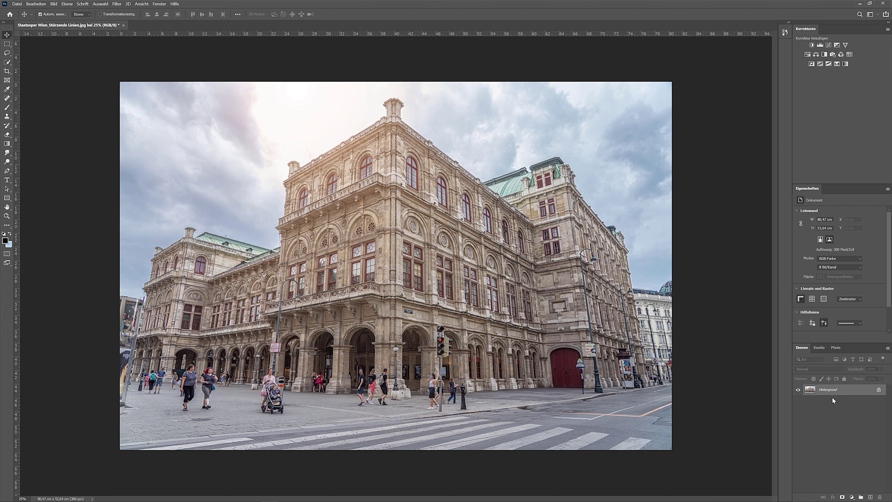
- Duplicate the background layer with Ctrl+J and open it in Filter > Camera Raw-Filter
key(ctrl+j)
key(ctrl+j)
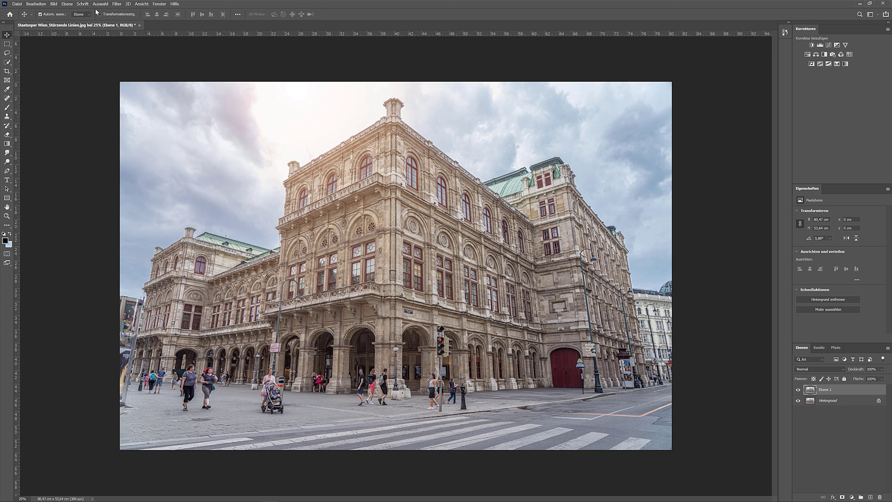
click(117, 4)
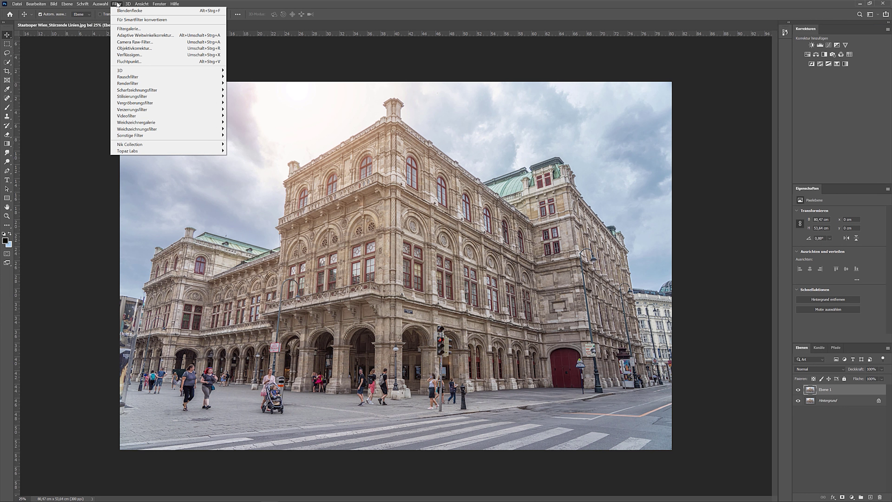
click(140, 42)
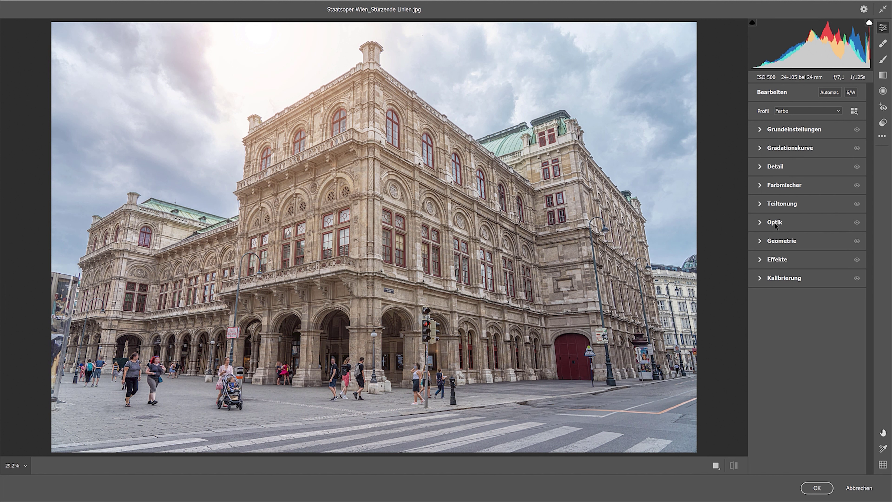
- In Geometrie, compare Upright Auto, Level and Vertical, settling on Auto (A)
click(760, 242)
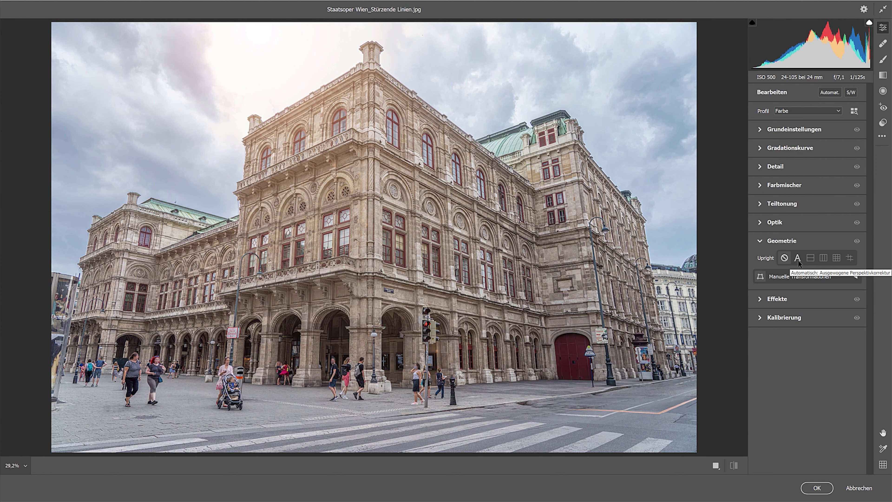
click(798, 258)
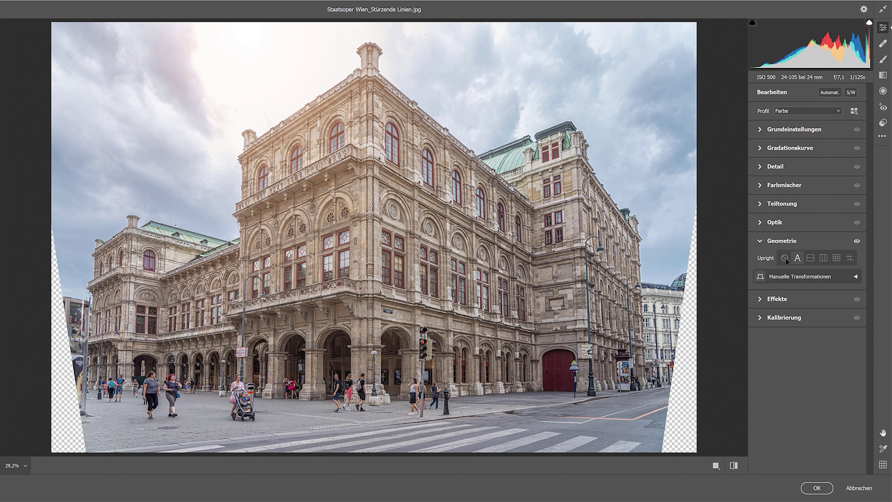
click(812, 258)
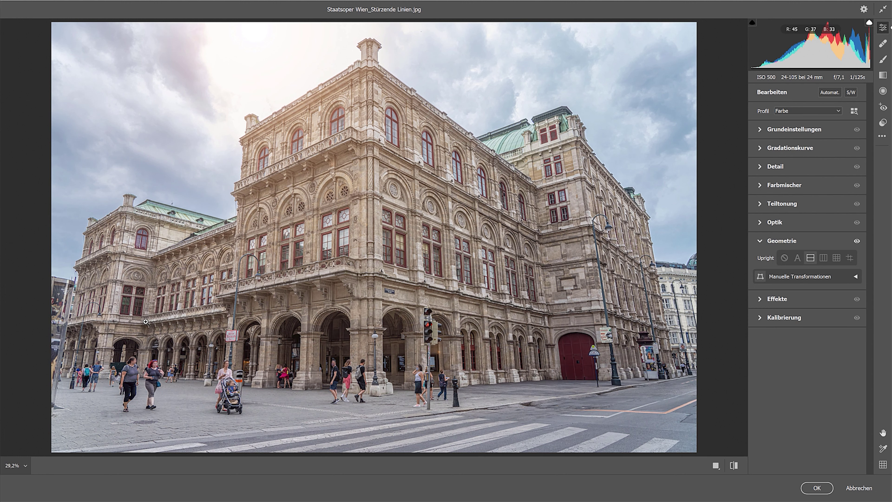
click(823, 258)
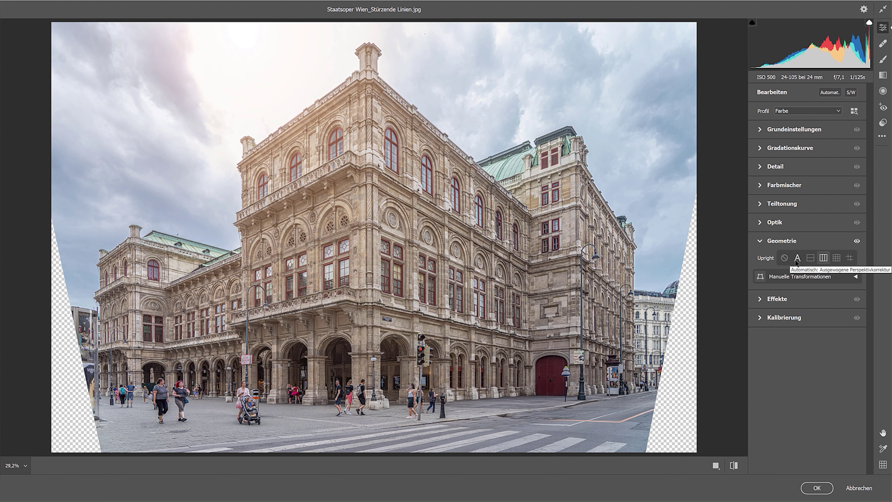
click(798, 258)
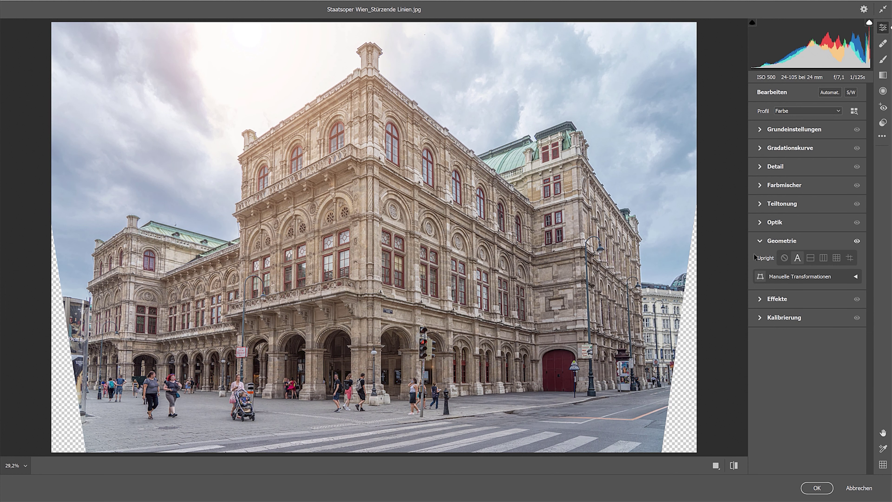
click(856, 277)
drag(808, 305, 803, 305)
drag(808, 347, 803, 347)
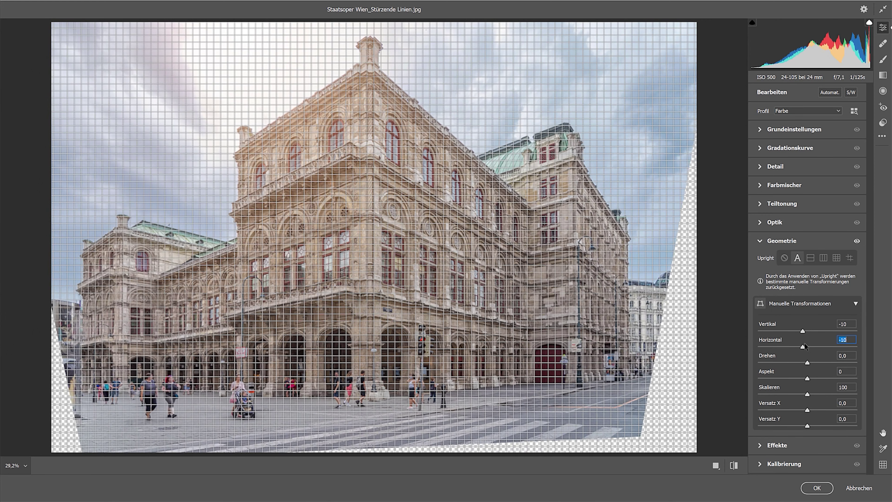
drag(803, 347, 806, 347)
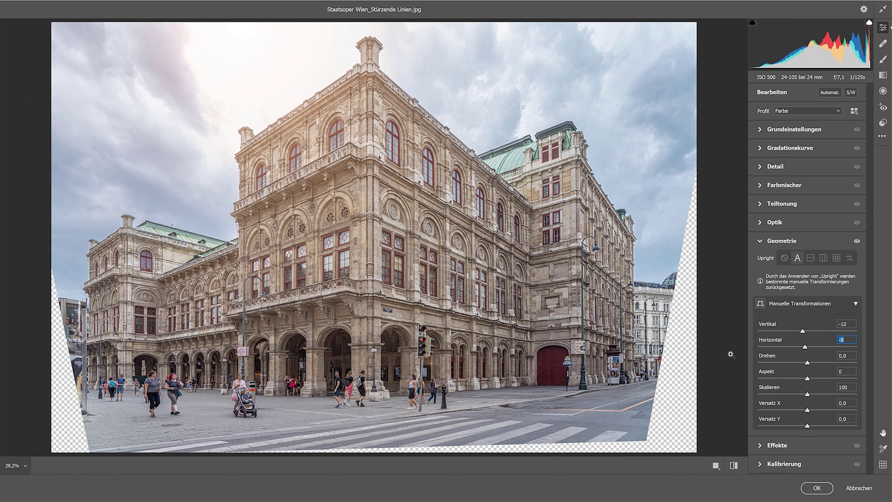
text(0)
key(shift+Tab)
text(0)
key(Return)
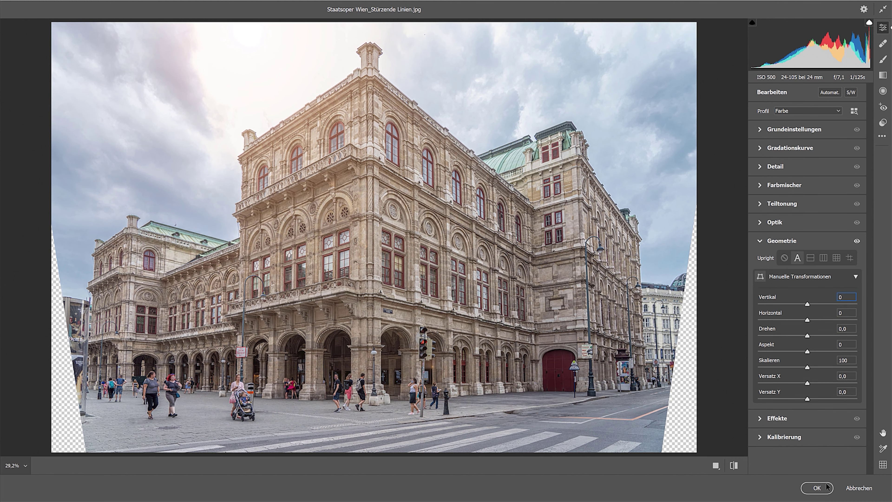
- Commit the Camera Raw correction, hide Hintergrund, and crop both sides past the transparent wedges
click(817, 489)
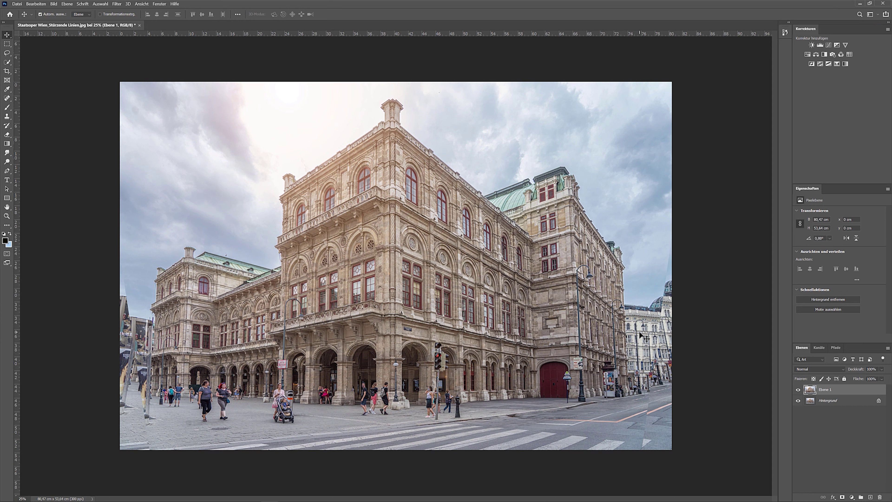
click(798, 401)
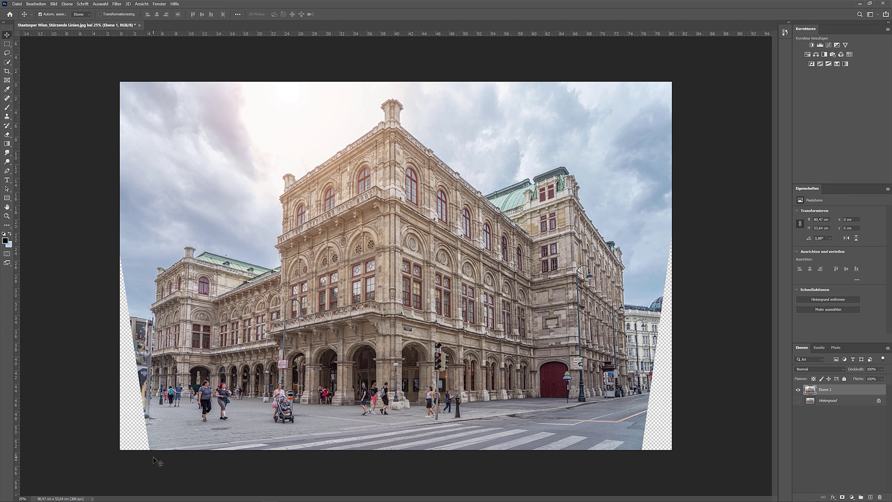
click(7, 72)
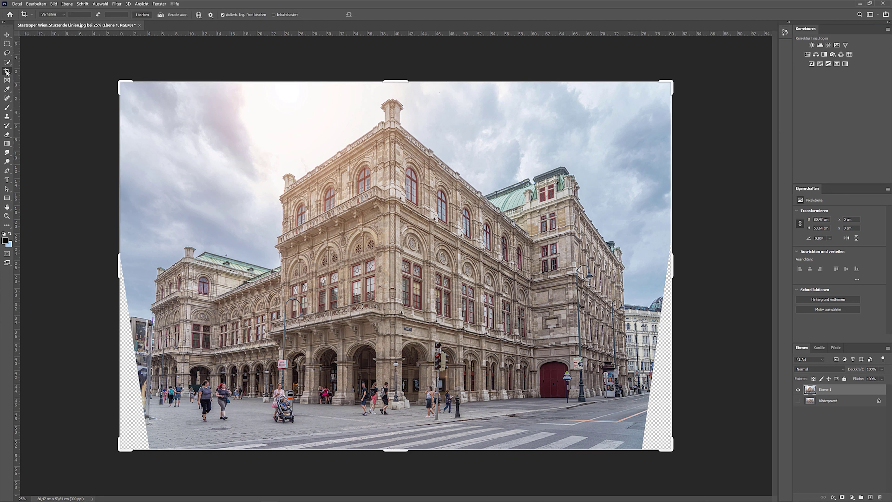
click(147, 19)
drag(116, 263, 132, 266)
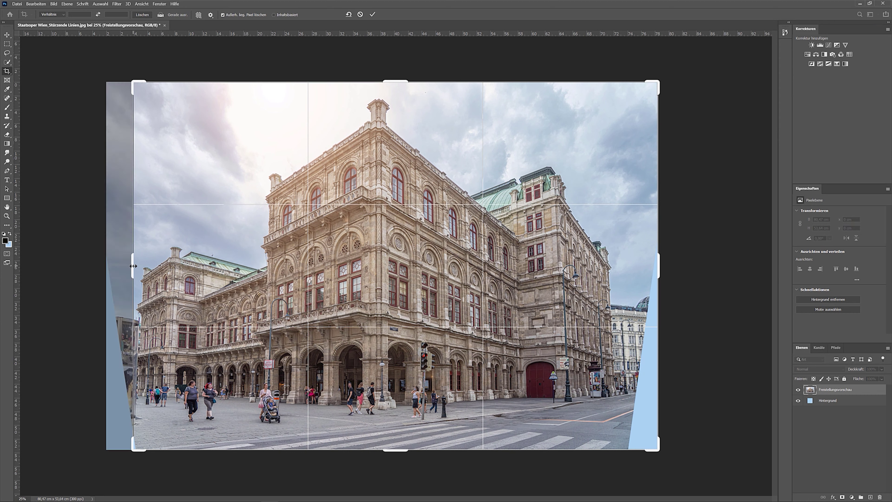
drag(132, 266, 134, 266)
drag(657, 267, 642, 267)
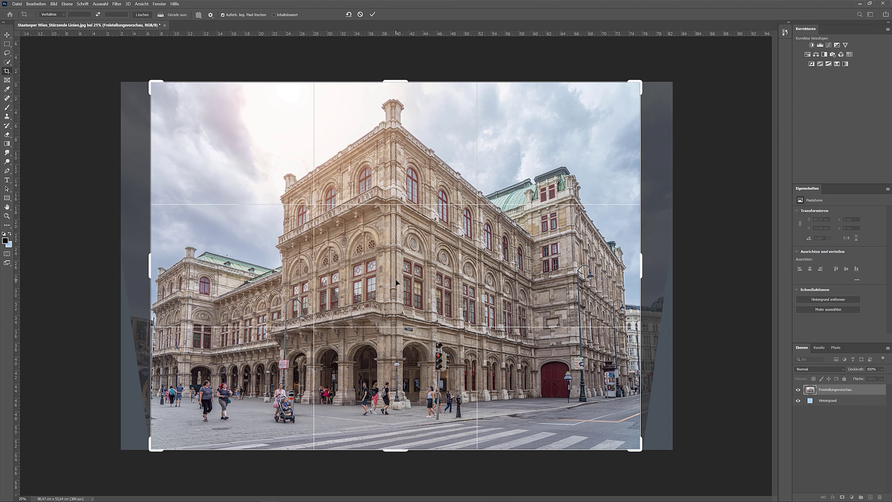
key(Return)
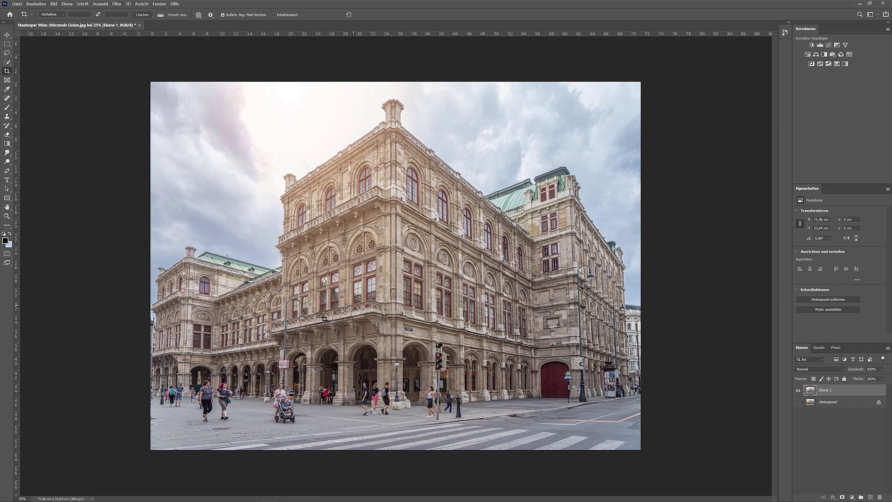